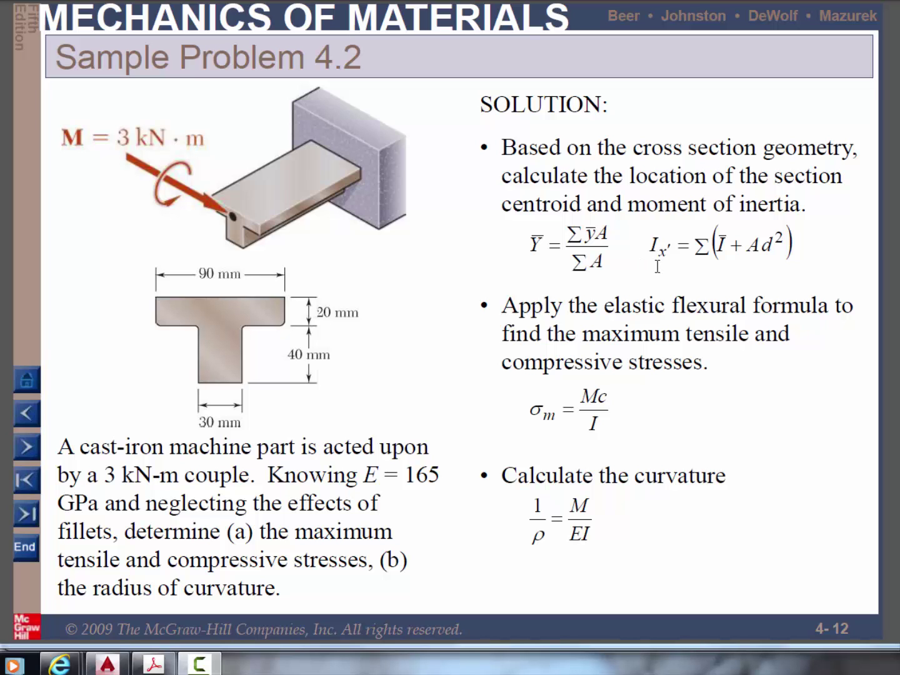
Advance the PDF to slide 4-13, showing Ȳ = 38 mm and I = 868×10³ mm⁴
key("Right")
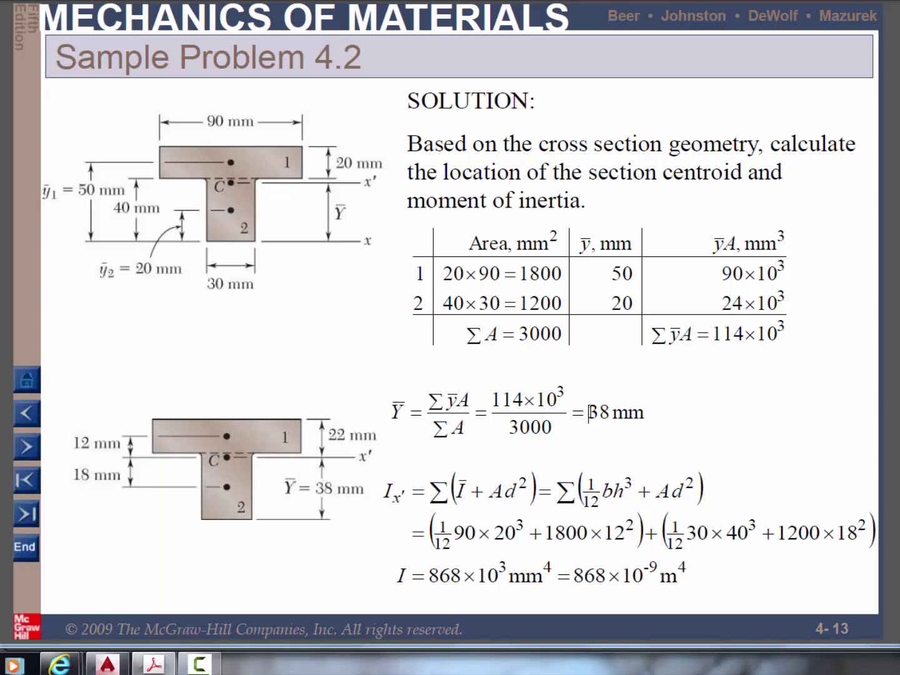
Highlight the 38 mm centroid result, then bring up the AutoCAD drawing
left_click_drag(588, 413, 651, 412)
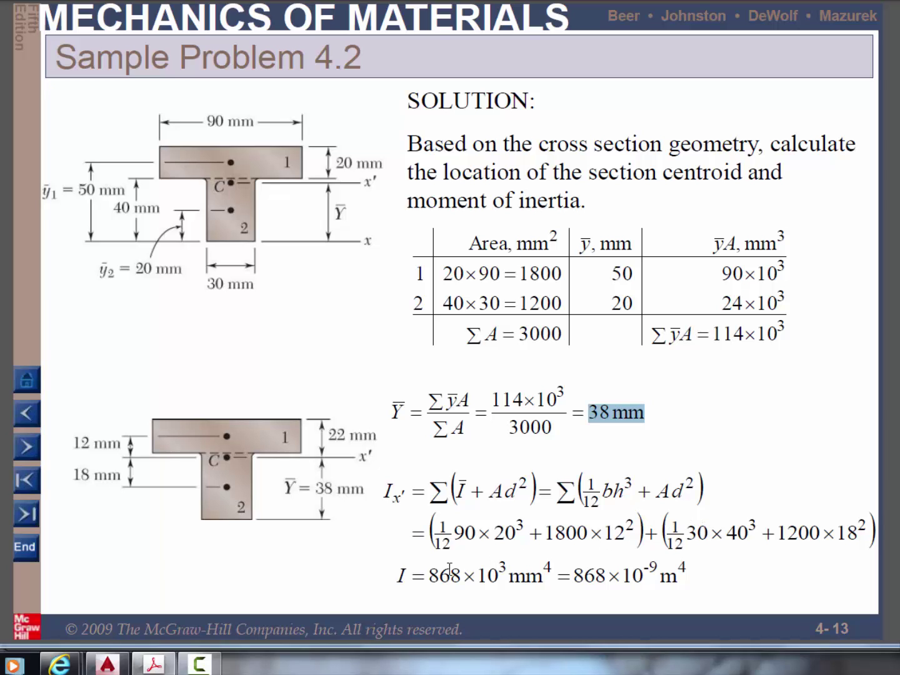
left_click(106, 664)
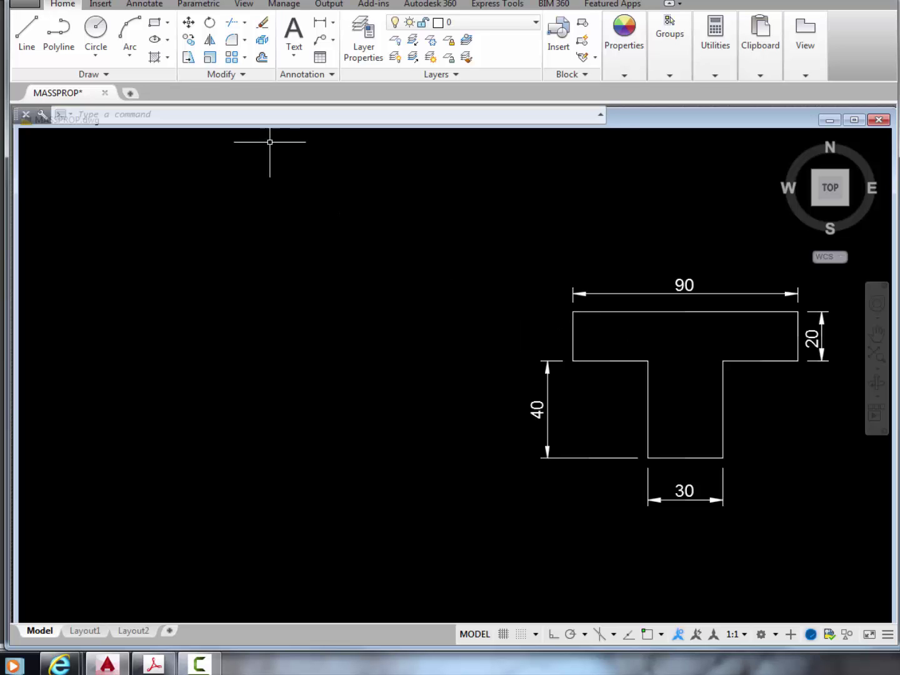
Draw a 90 × 20 flange rectangle to the left of the dimensioned T-section
left_click(158, 27)
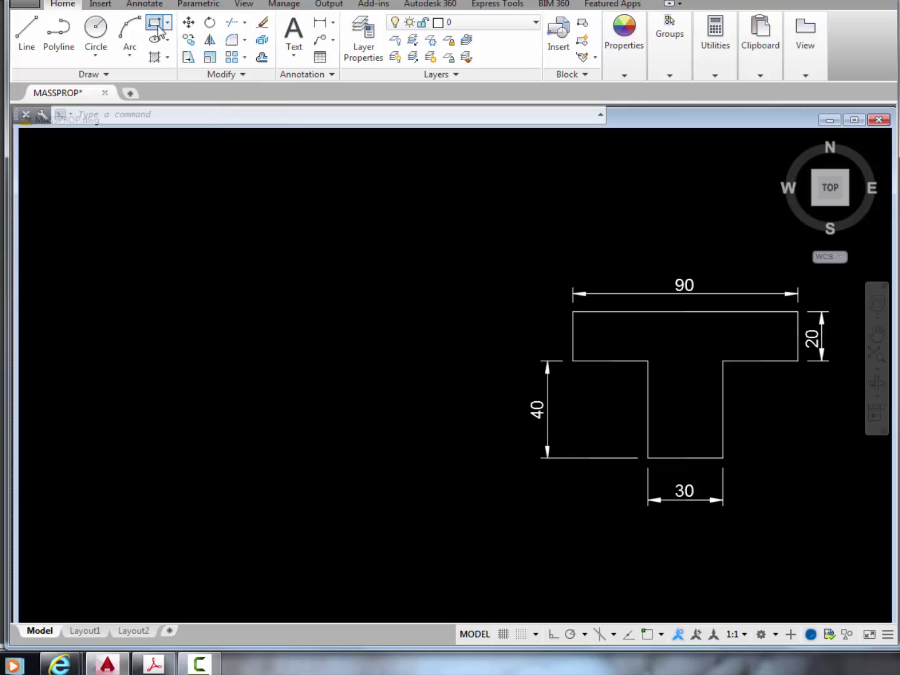
left_click(126, 212)
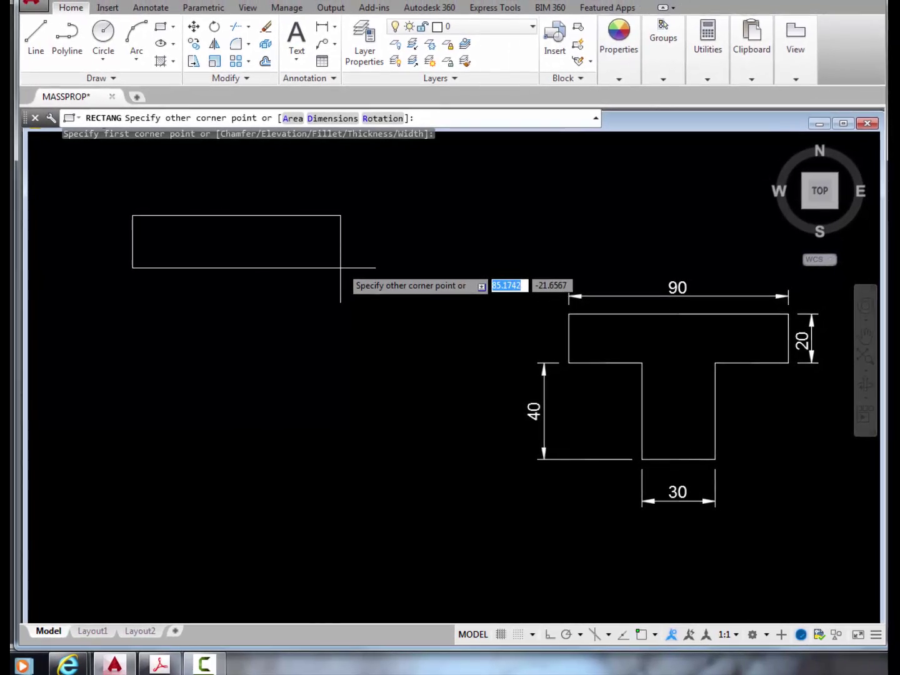
key("F8")
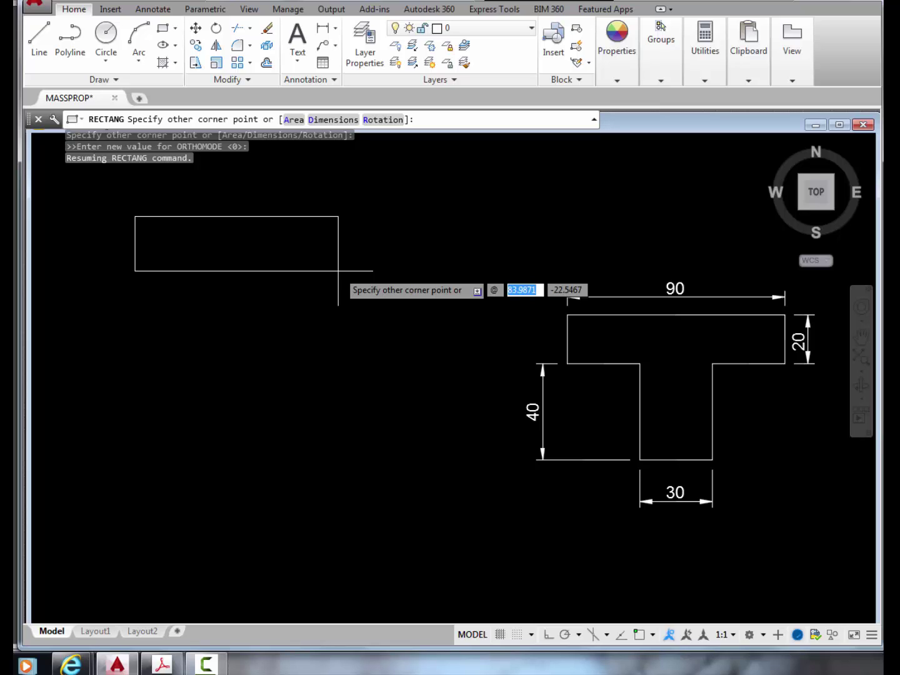
type("90")
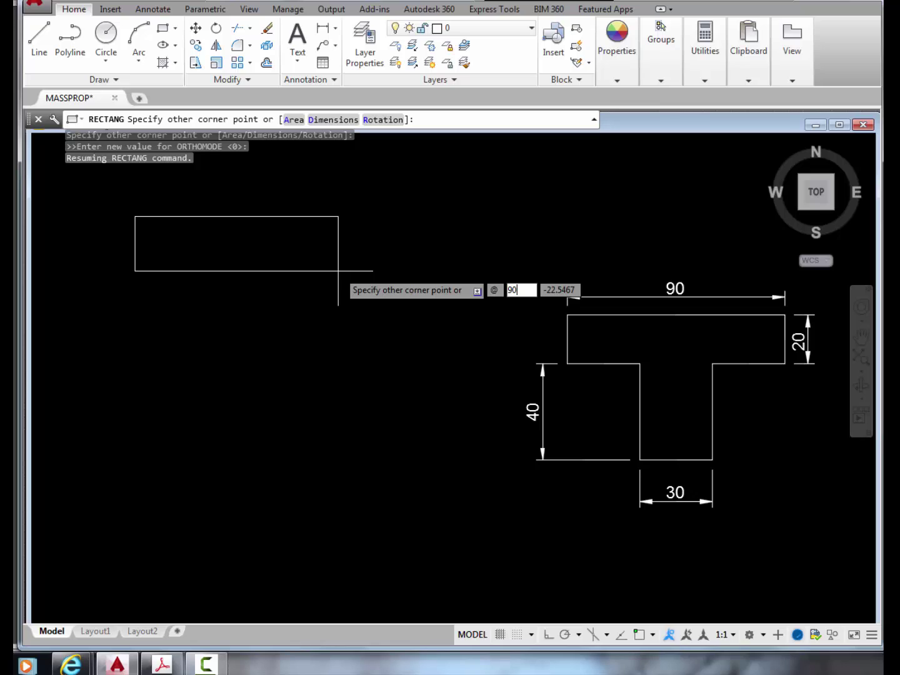
key("Tab")
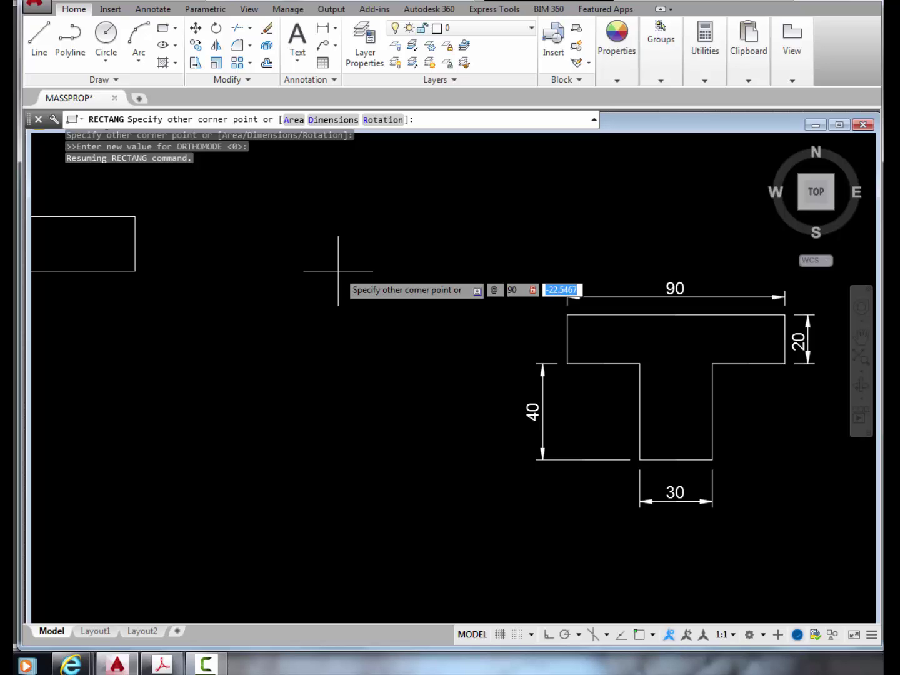
type("-20")
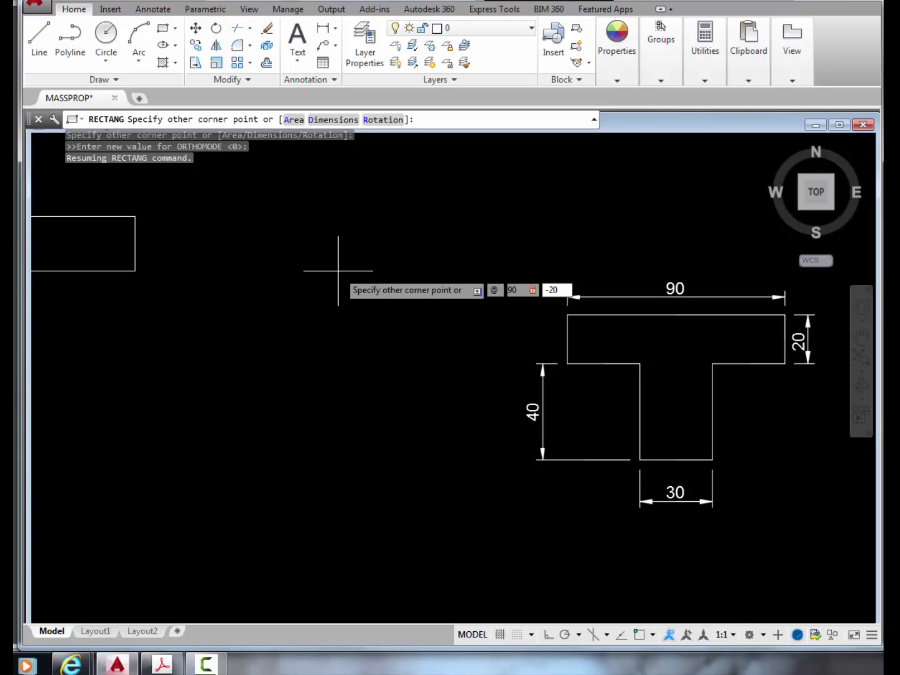
key("Return")
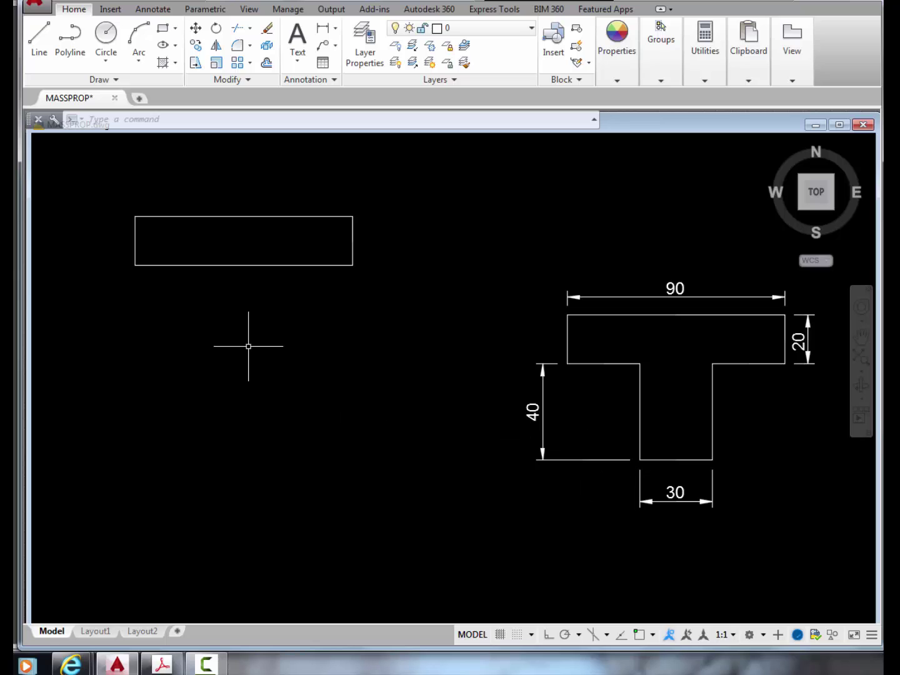
Draw a 30 × 40 web rectangle below the 90 × 20 flange rectangle
left_click(163, 28)
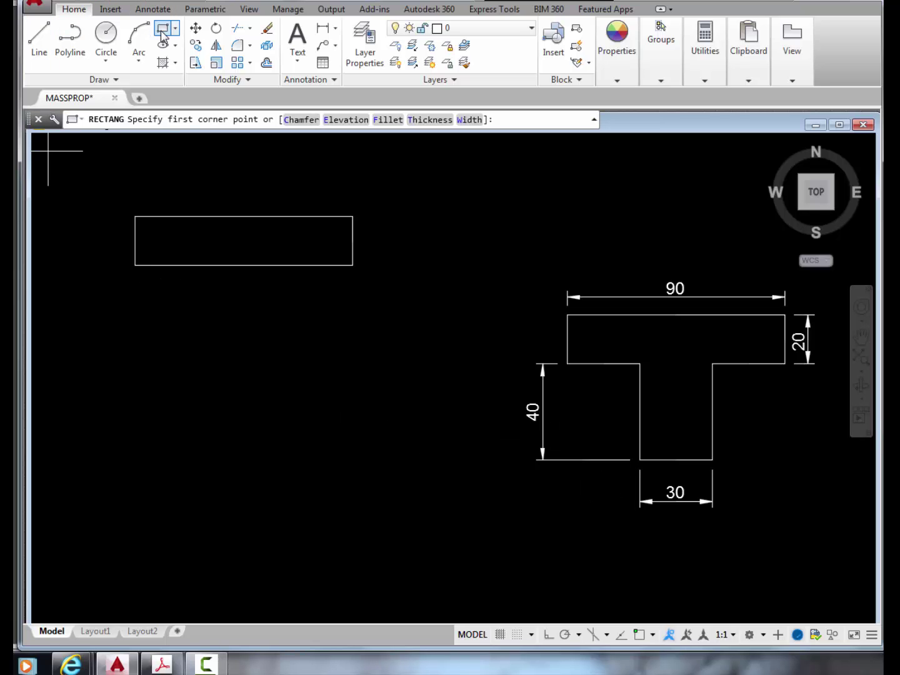
left_click(189, 303)
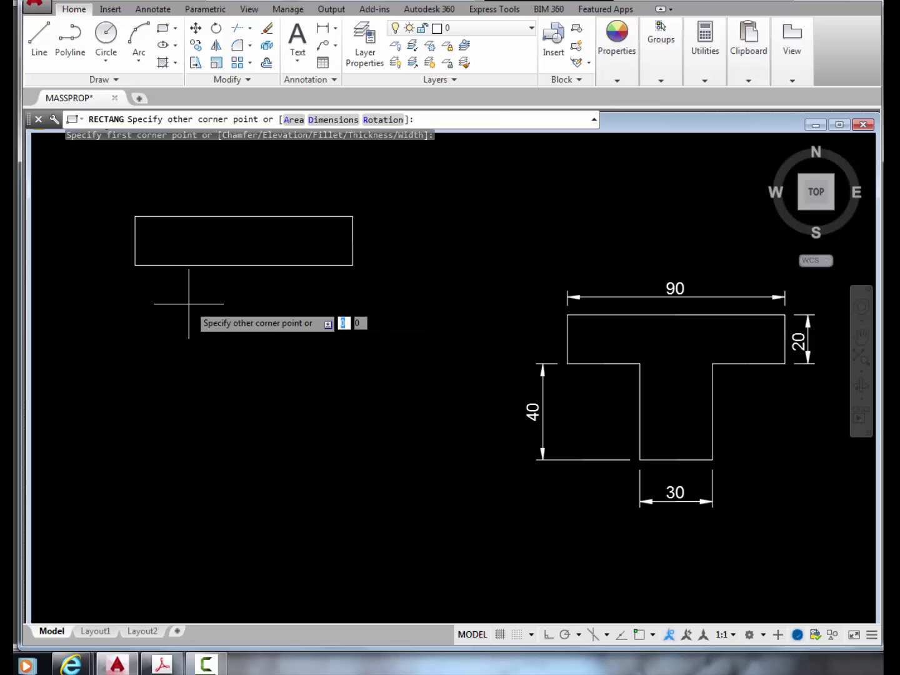
key("F8")
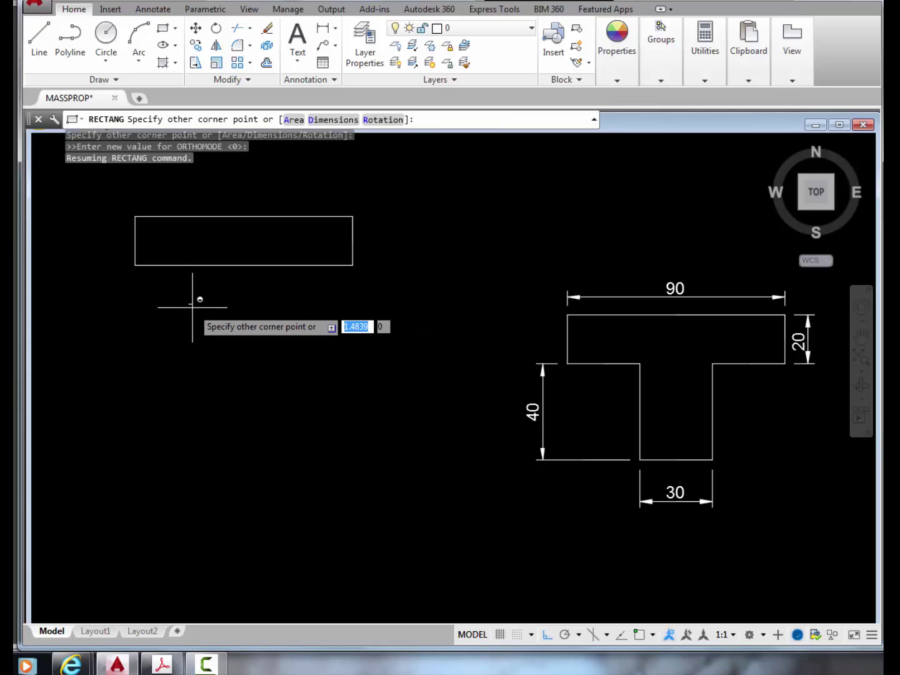
key("F8")
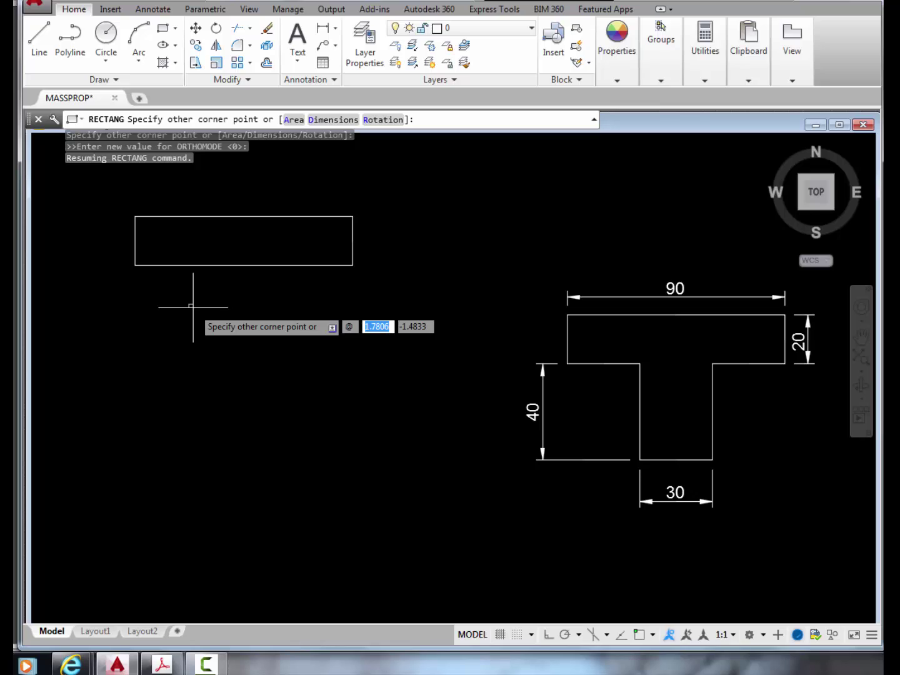
type("30")
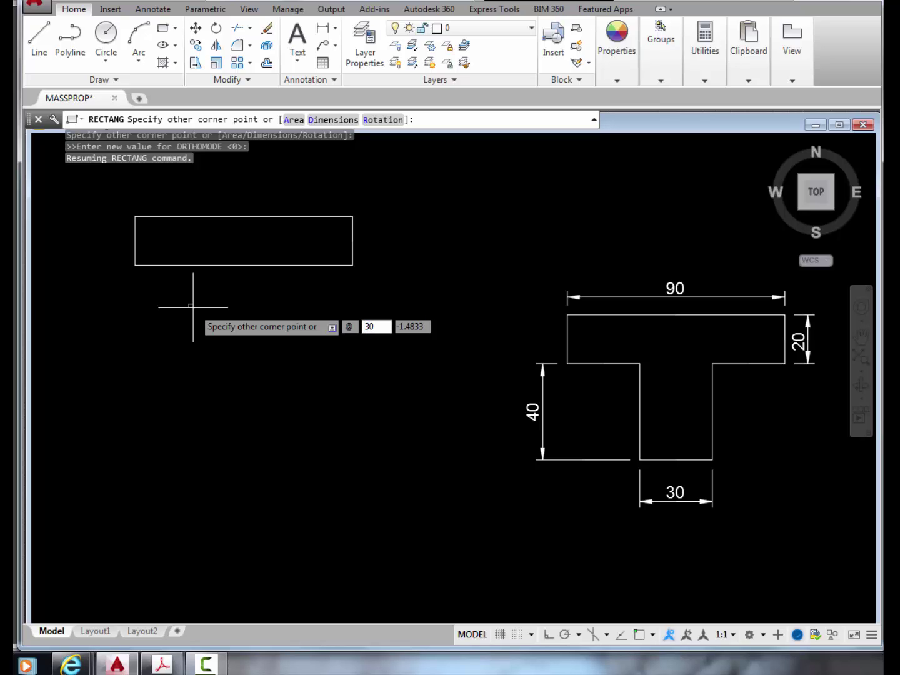
key("Tab")
type("-40")
key("Return")
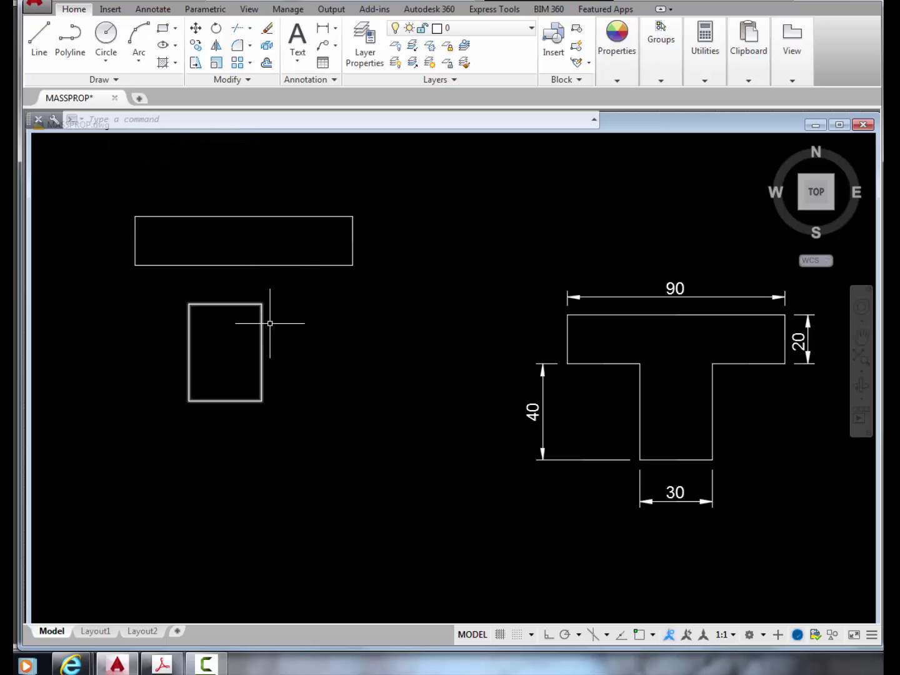
Enable running object snaps with Endpoint, Midpoint and Intersection in Object Snap Settings
right_click(638, 632)
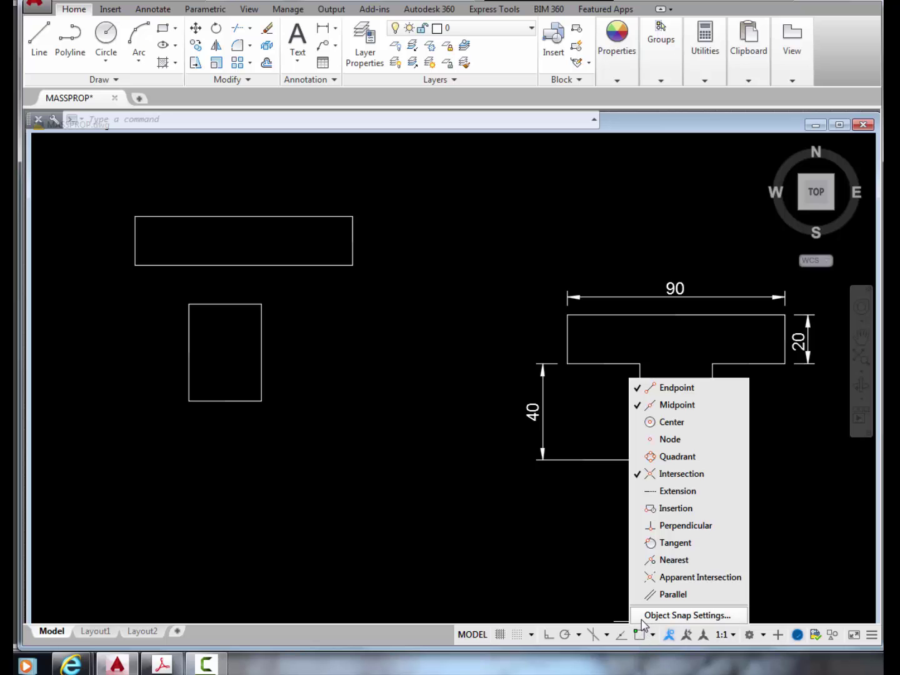
left_click(642, 617)
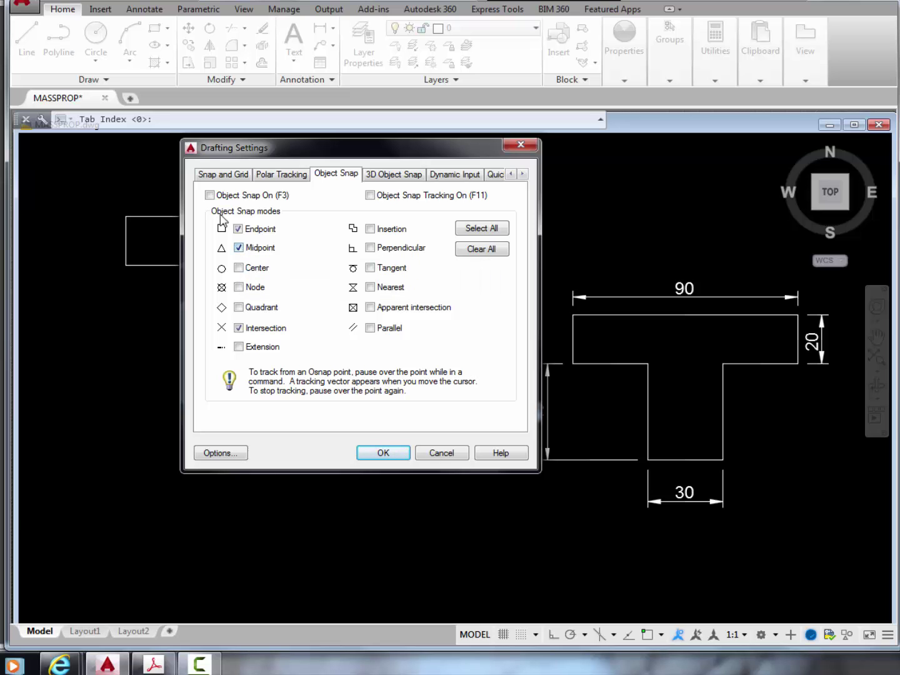
left_click(209, 195)
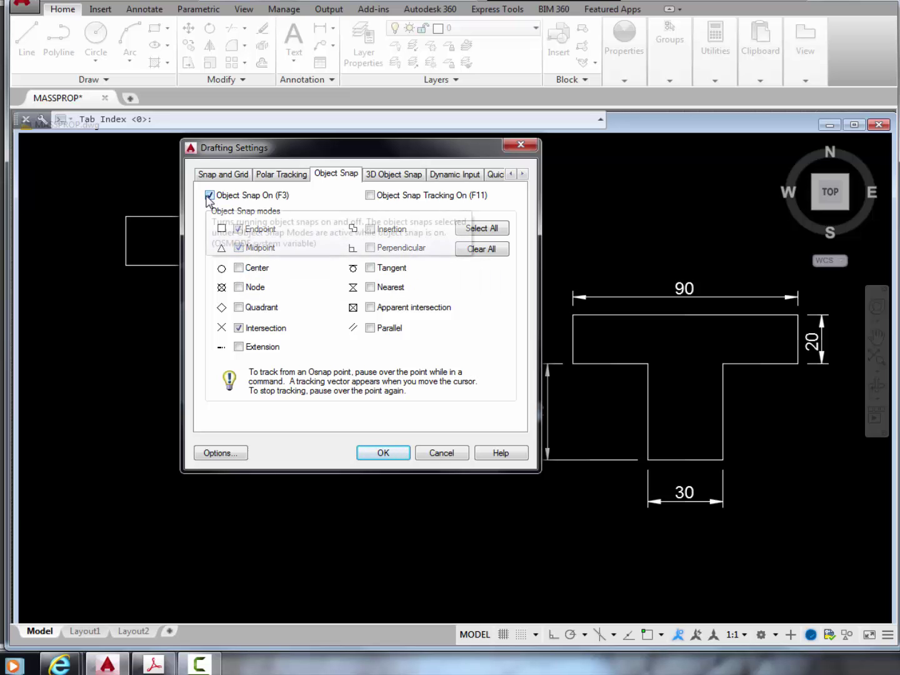
left_click(383, 453)
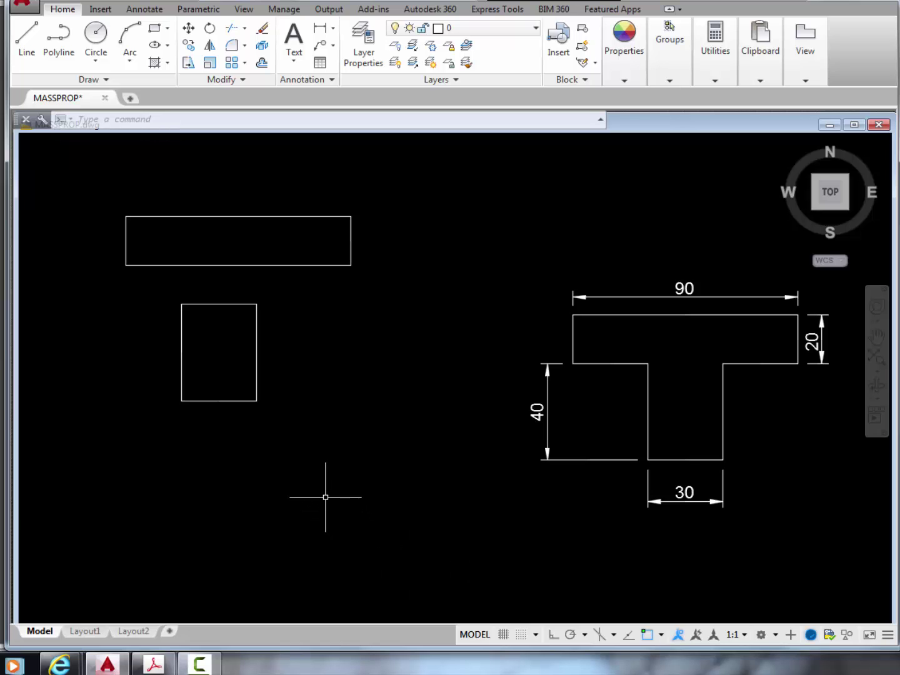
Move the 90 × 20 rectangle by its bottom-edge midpoint onto the web's top-edge midpoint
left_click(188, 29)
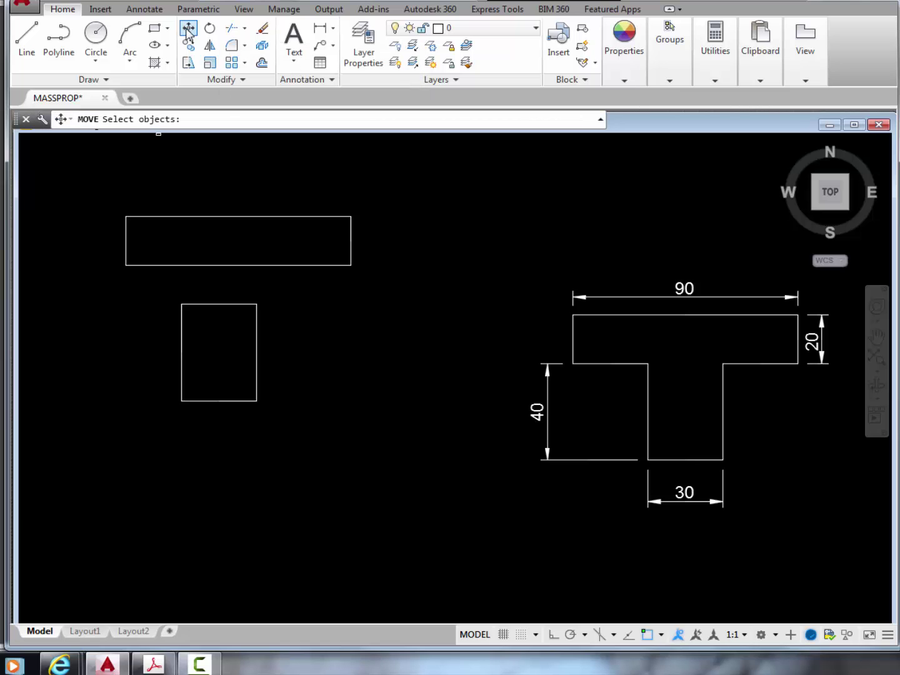
left_click(238, 215)
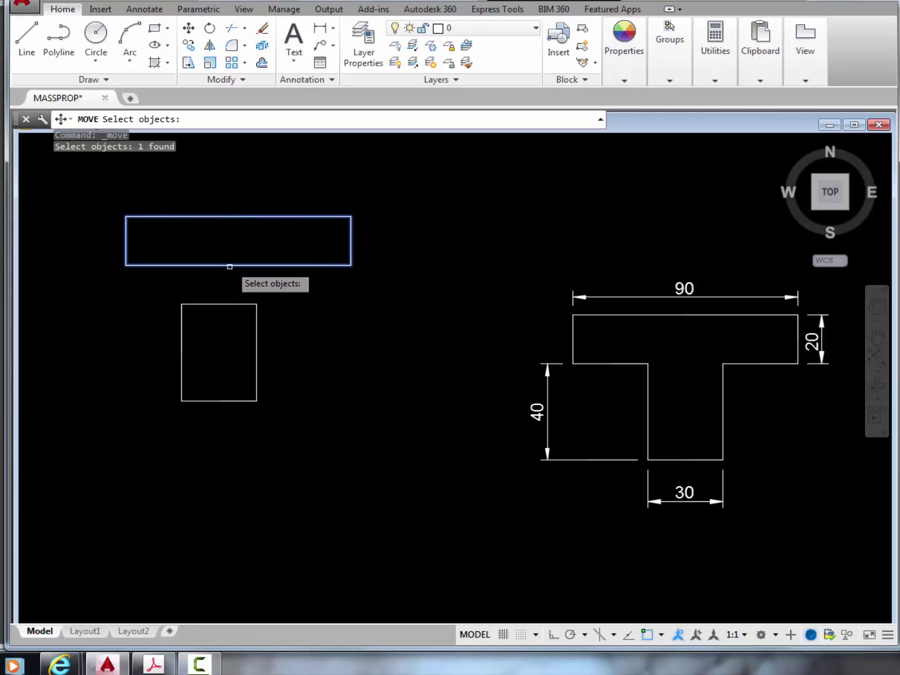
key("Return")
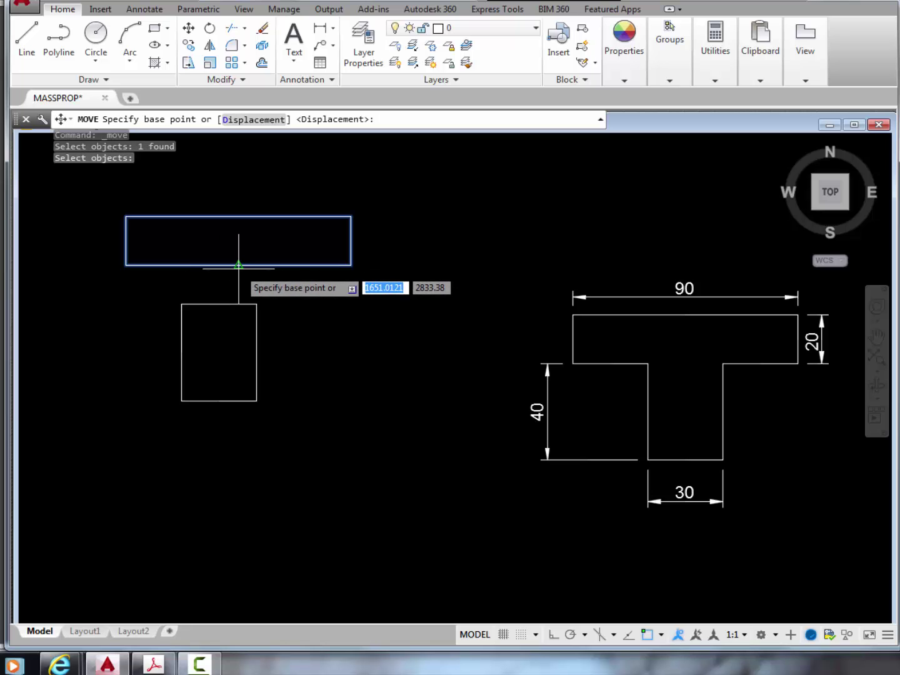
left_click(238, 265)
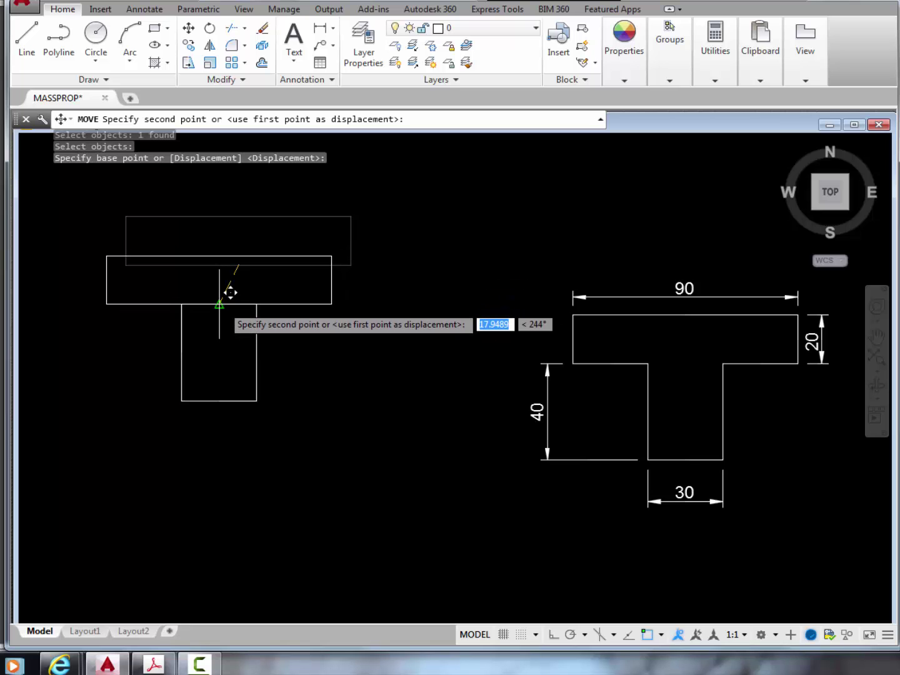
left_click(221, 305)
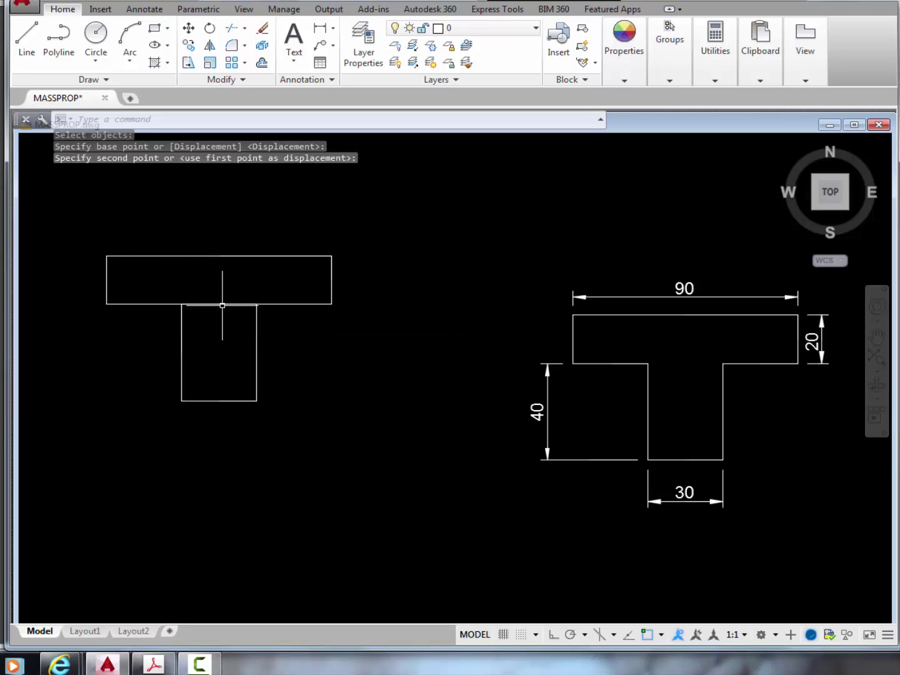
Trim the shared edge between flange and web, using both rectangles as cutting edges
left_click(233, 29)
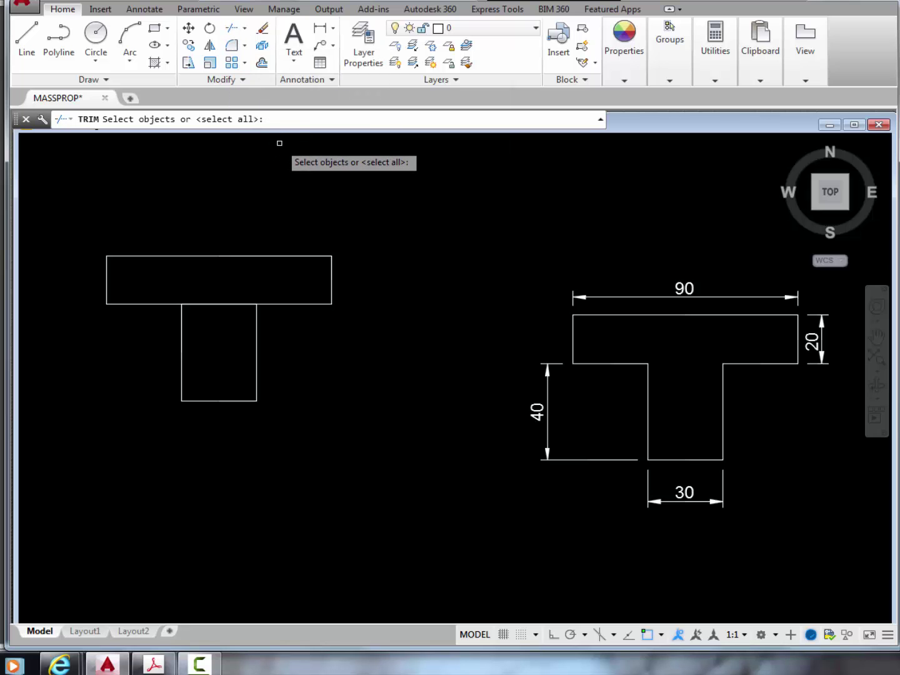
left_click(71, 225)
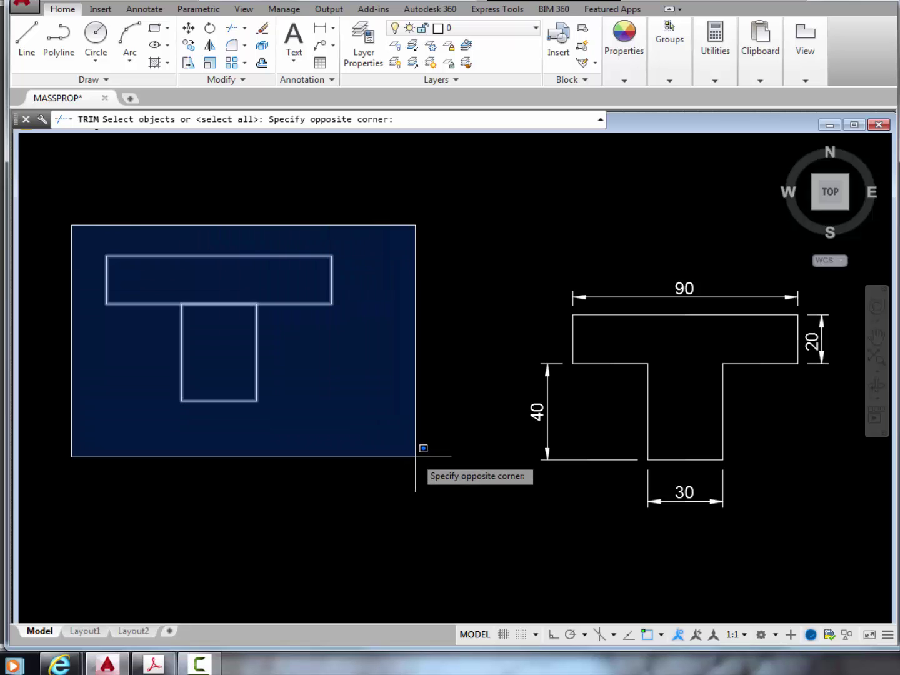
left_click(416, 457)
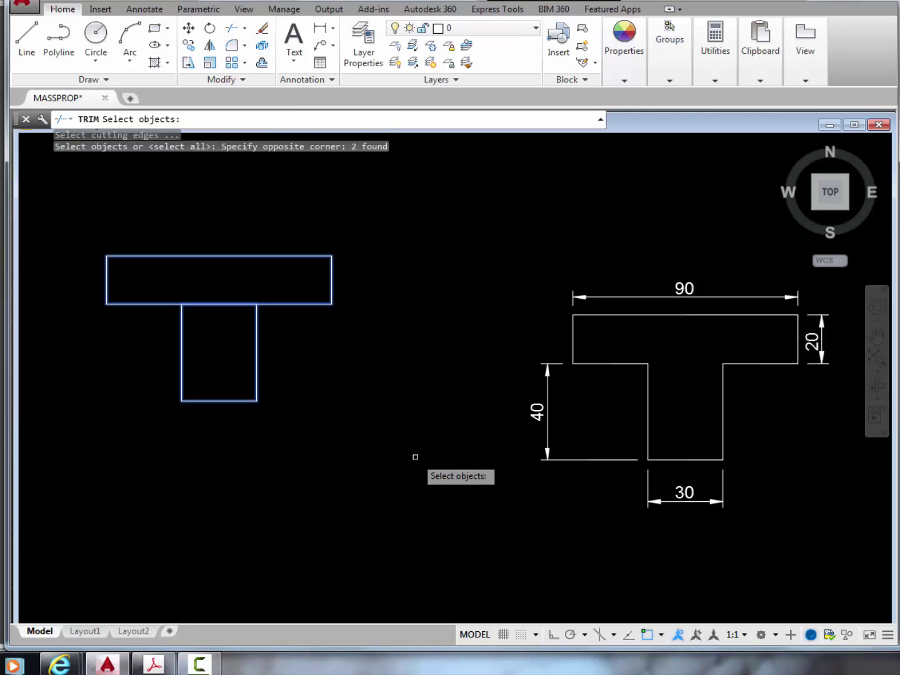
key("Return")
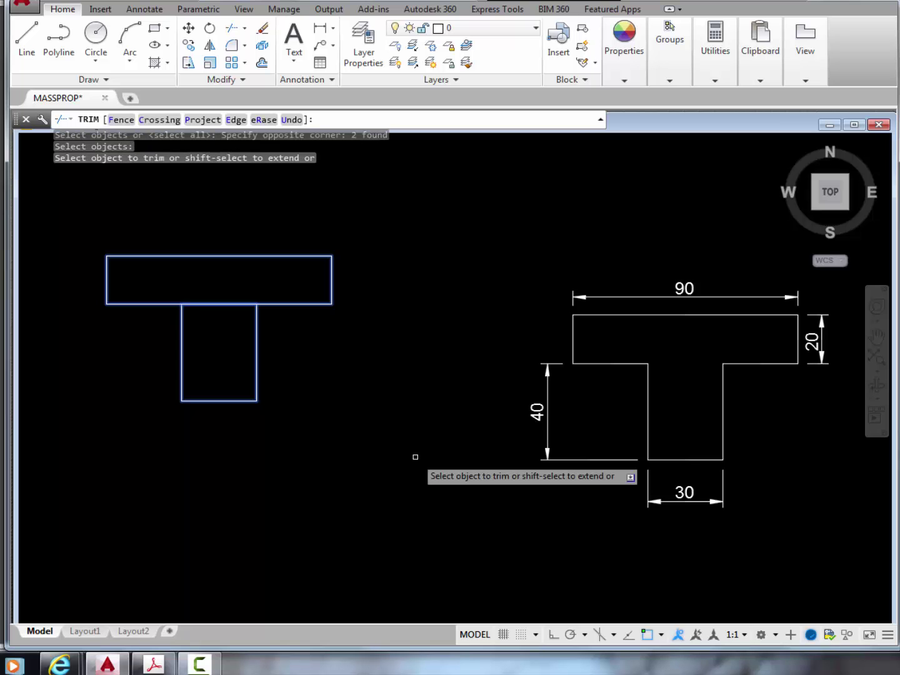
left_click(202, 304)
left_click(202, 304)
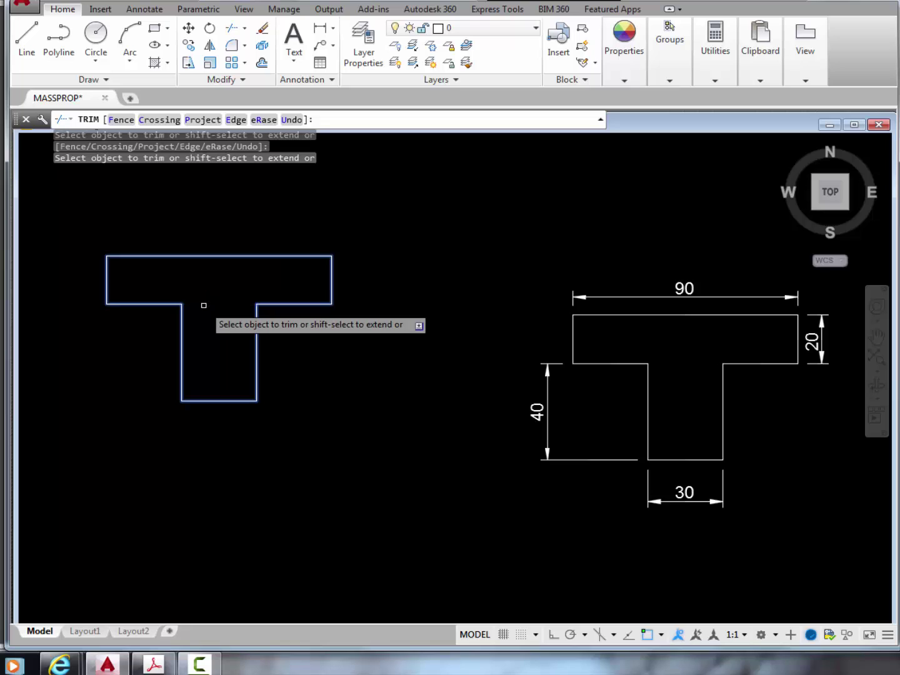
key("Escape")
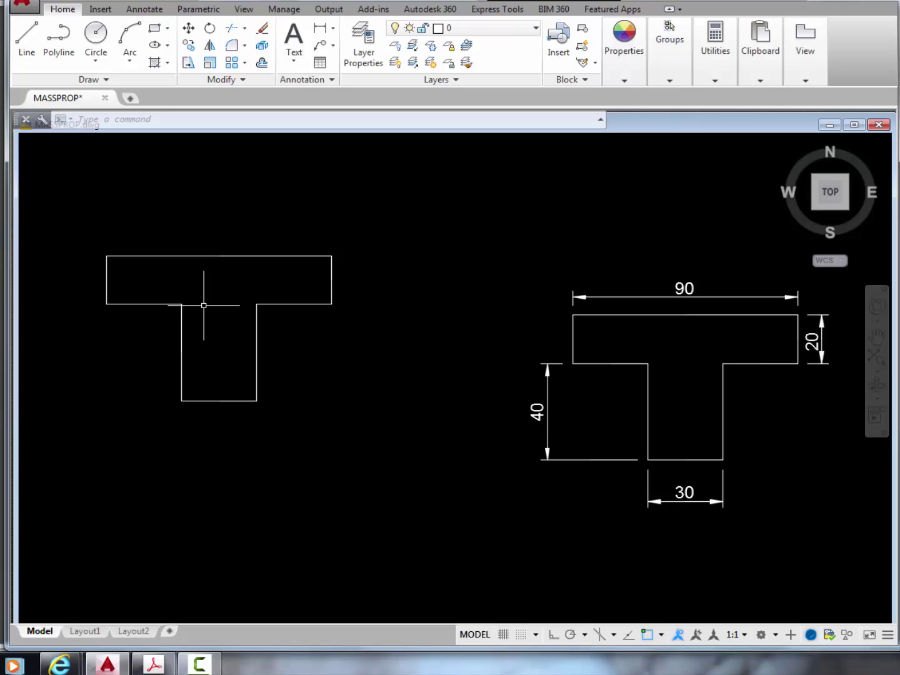
left_click(252, 256)
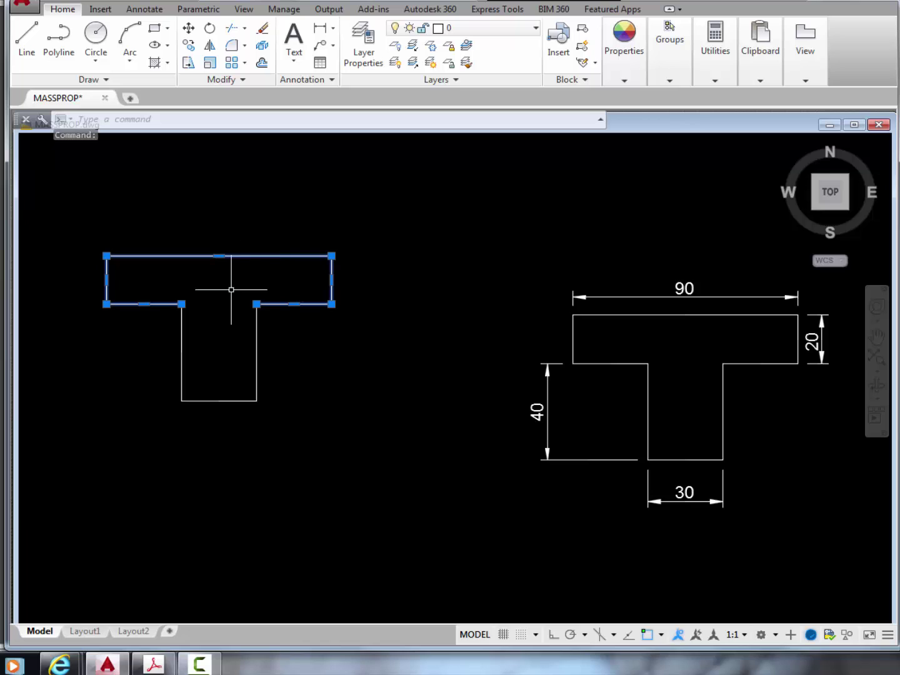
left_click(182, 331)
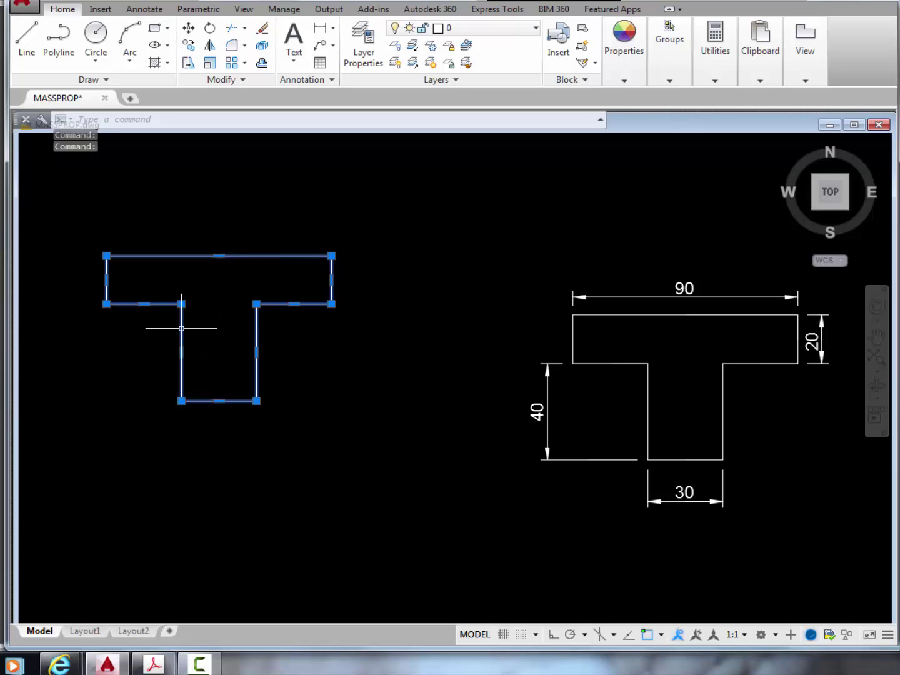
key("Escape")
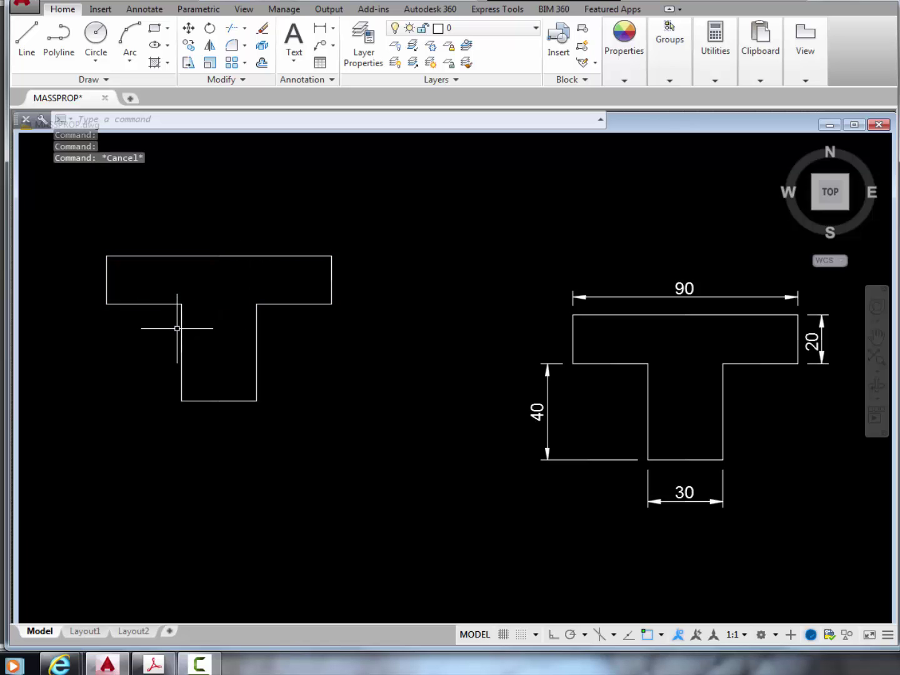
Create a Region from both window-selected T outline pieces
left_click(107, 80)
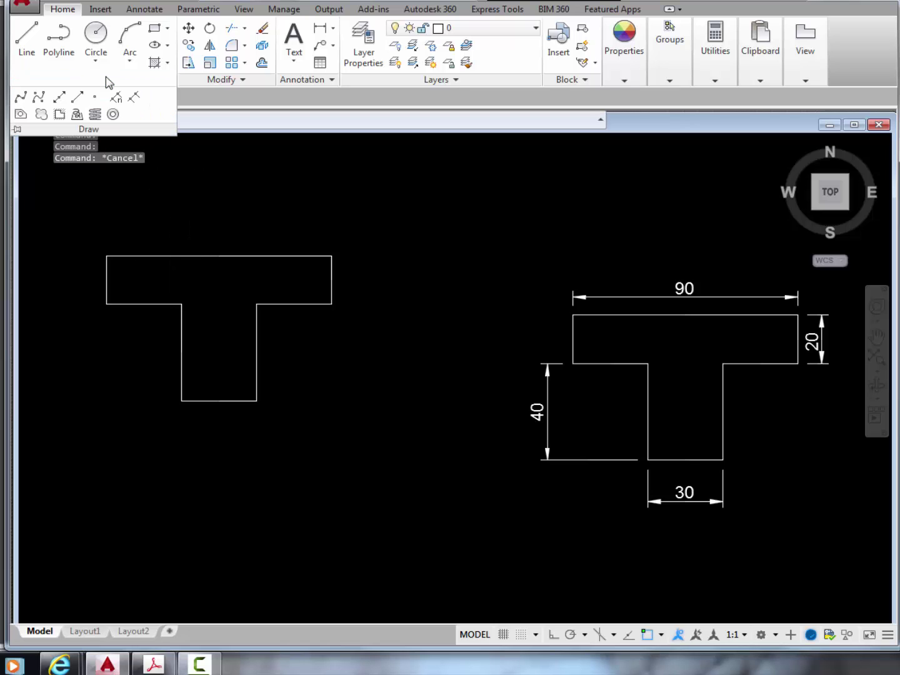
left_click(21, 115)
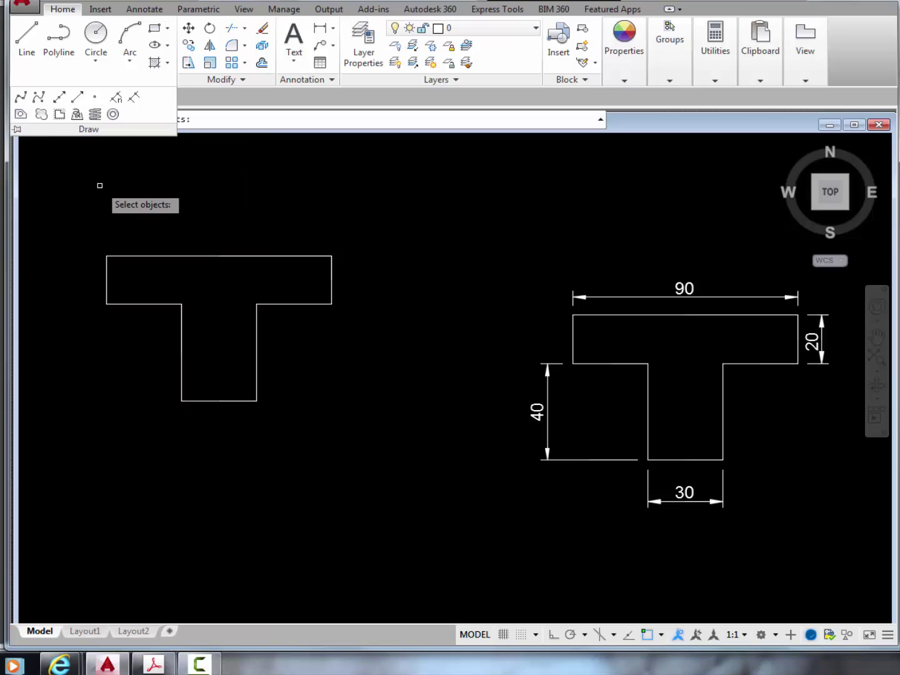
left_click(82, 229)
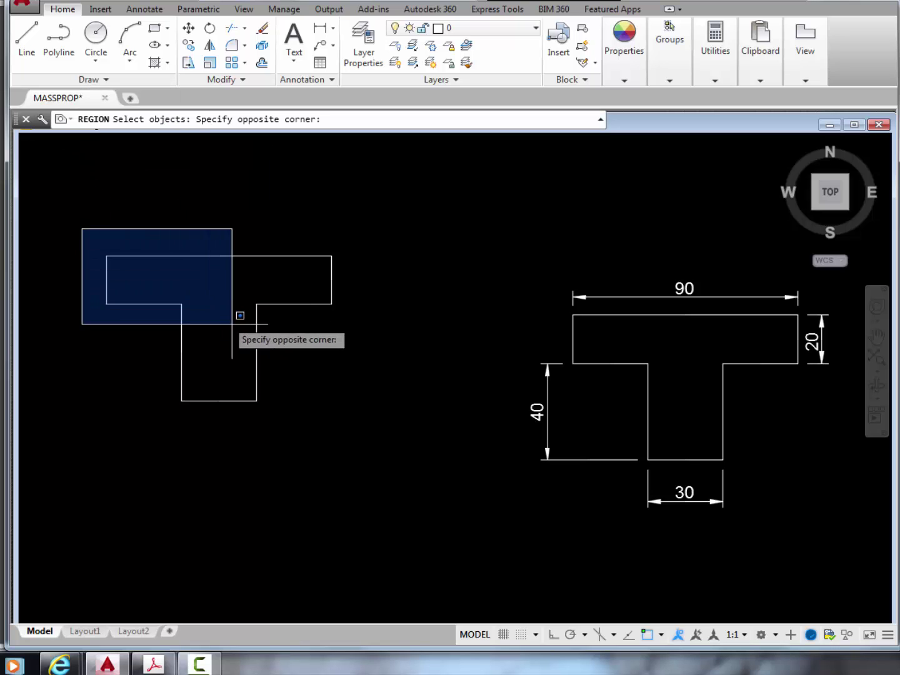
left_click(365, 417)
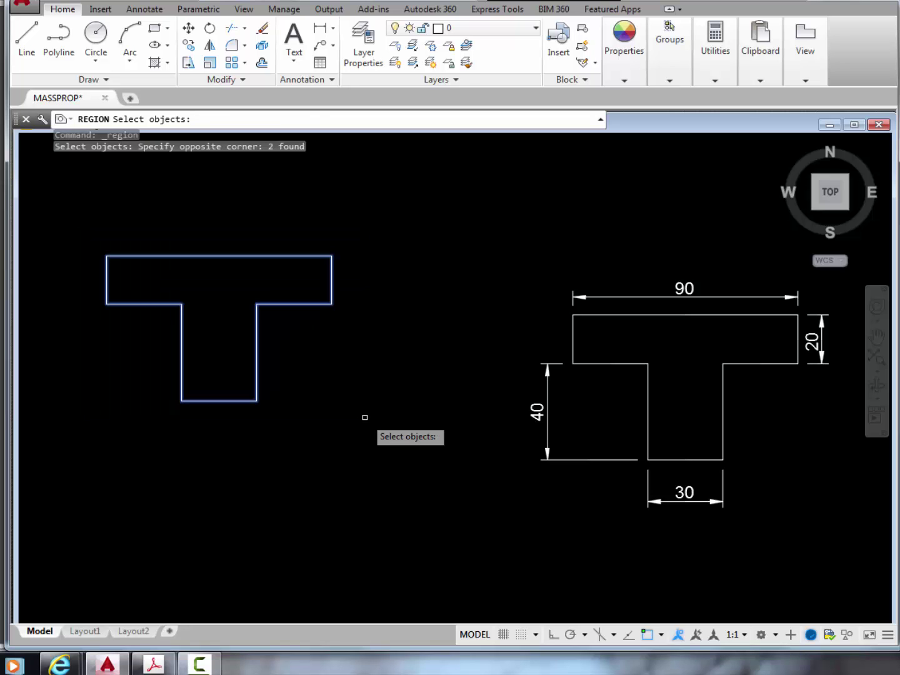
key("Return")
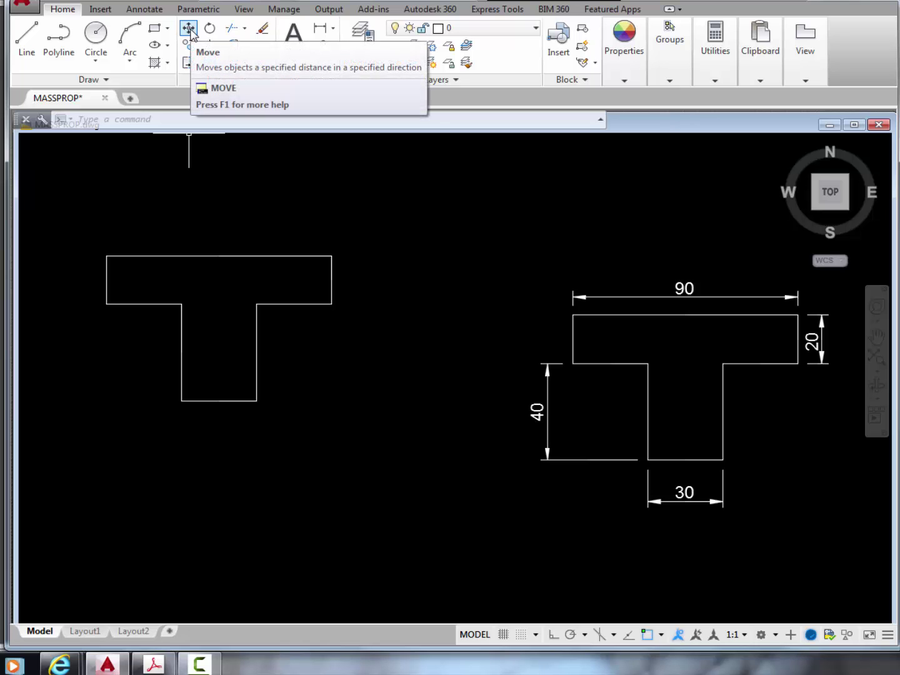
Move the T region with M, from its bottom-edge midpoint to 0,0
left_click(170, 125)
type("M")
key("Return")
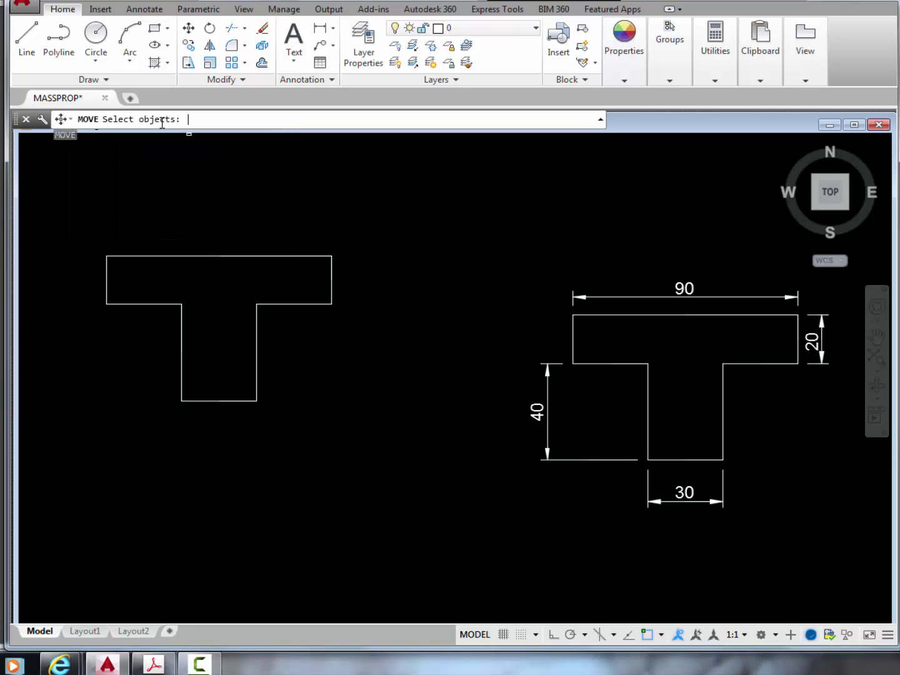
left_click(225, 255)
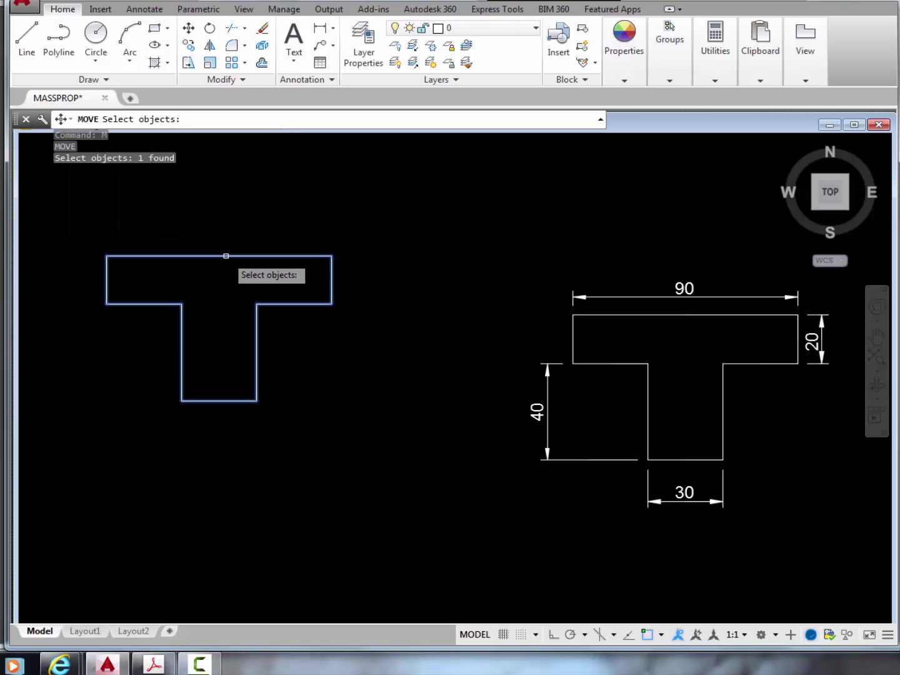
key("Return")
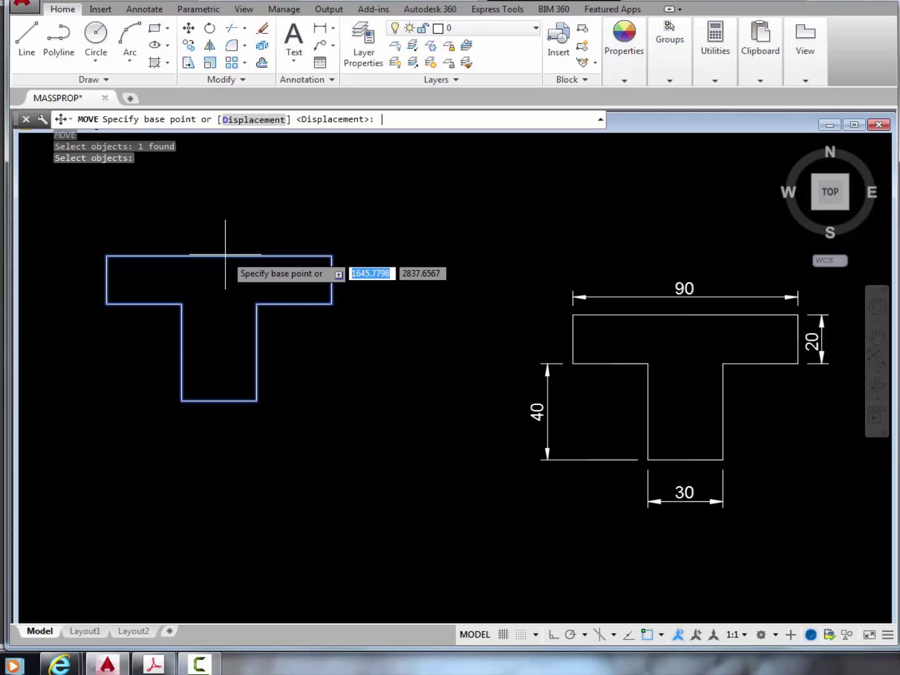
left_click(219, 401)
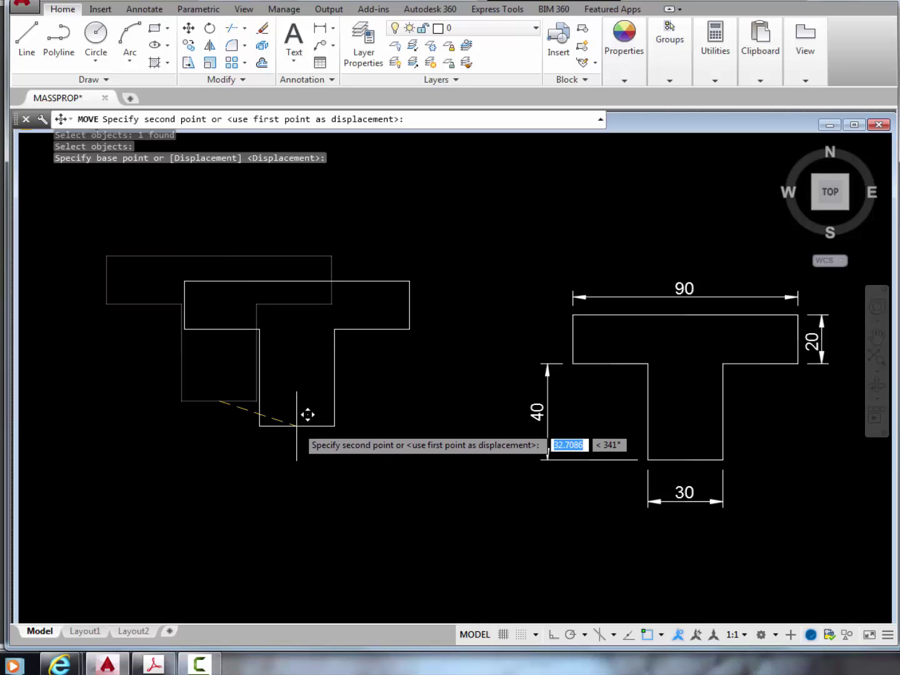
key("F8")
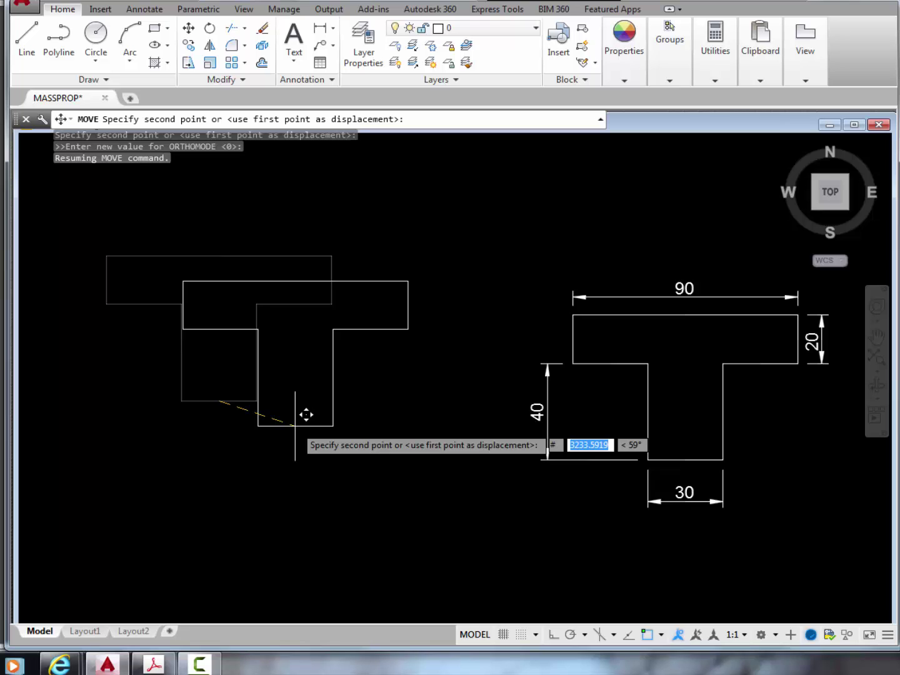
type("0")
key("Tab")
type("0")
key("Return")
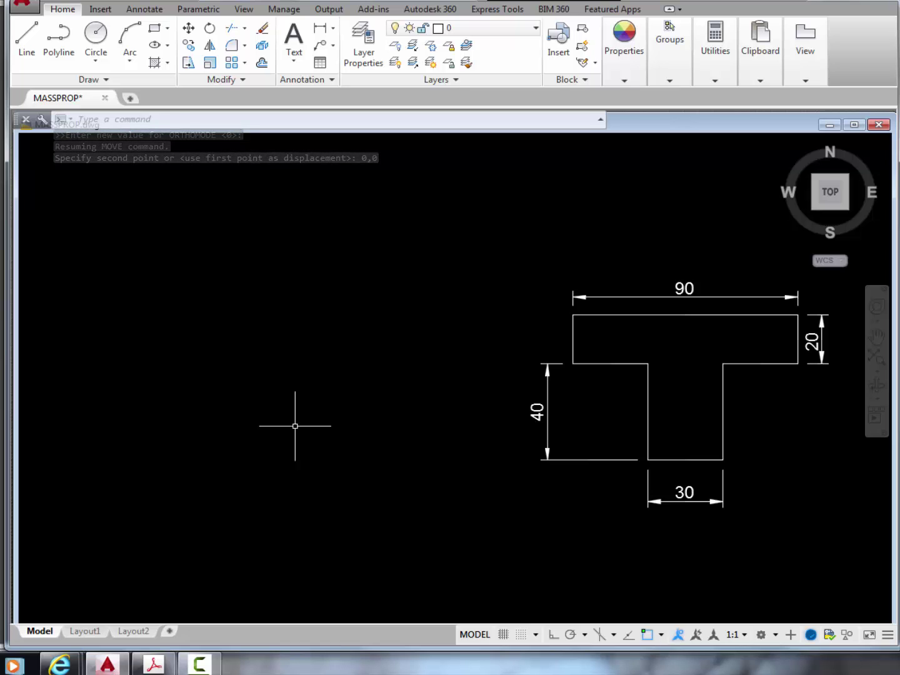
Zoom and pan until the T region at the origin fills the drawing area
left_click(870, 359)
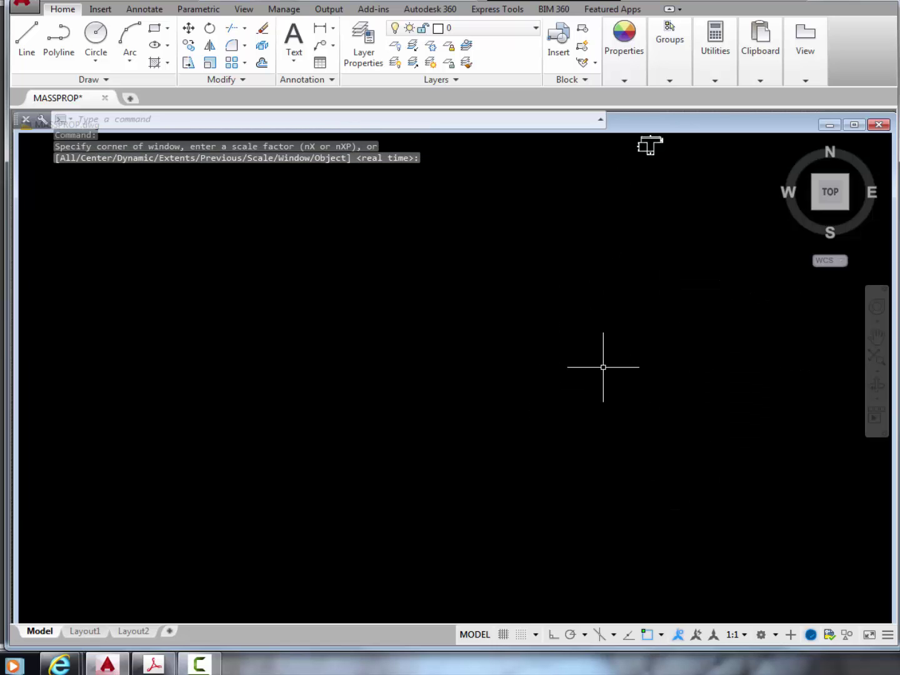
scroll(603, 367, "down", 2)
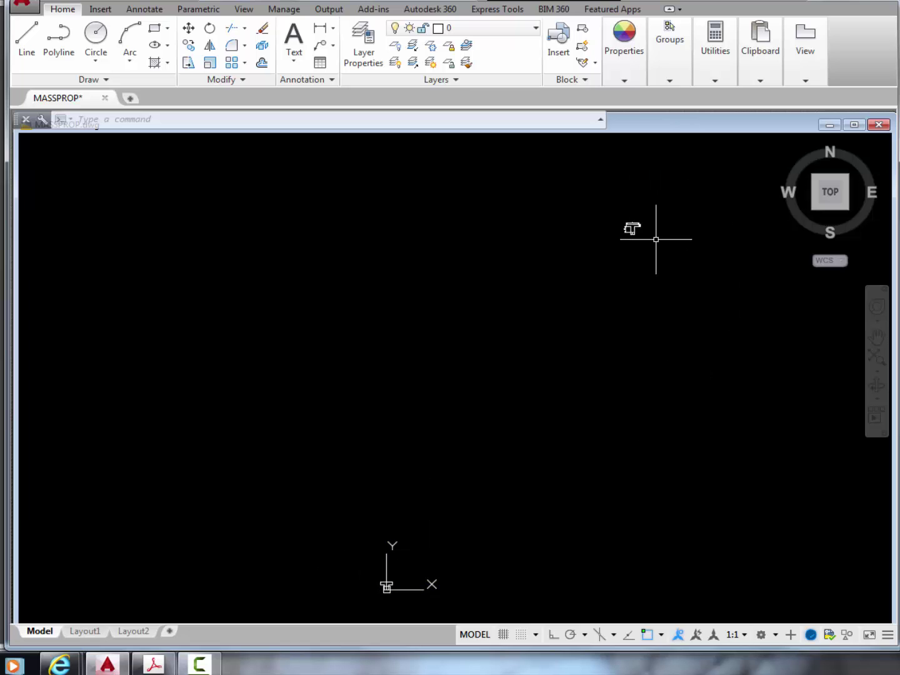
left_click(348, 118)
type("z")
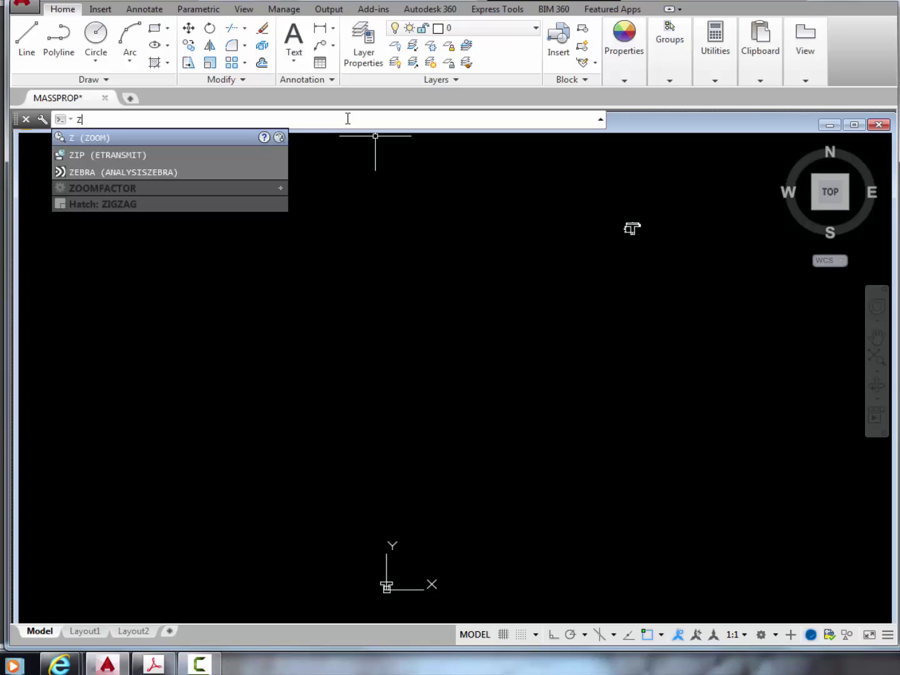
key("Return")
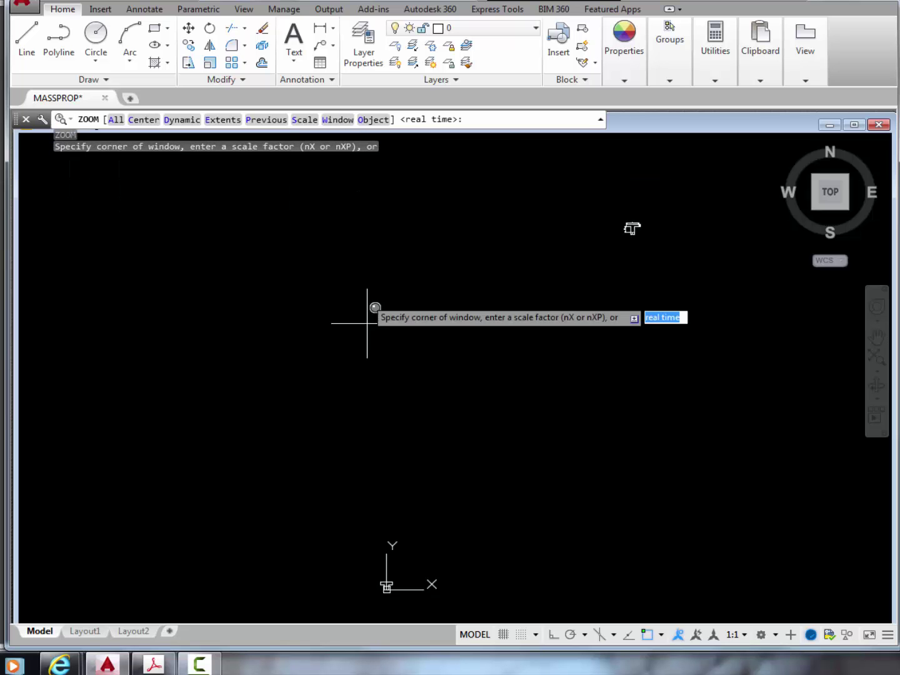
left_click(368, 571)
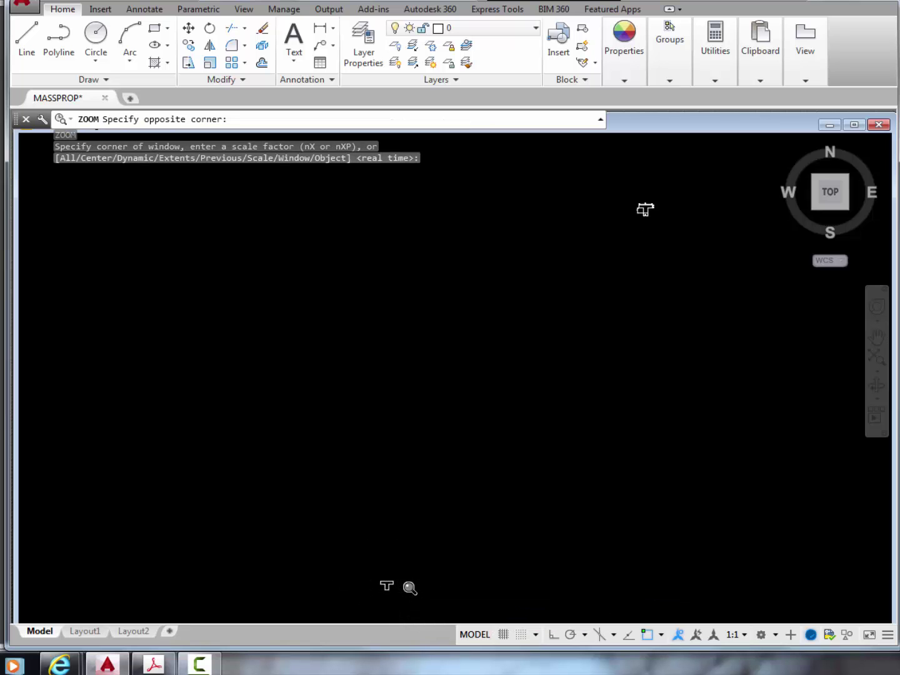
left_click(391, 587)
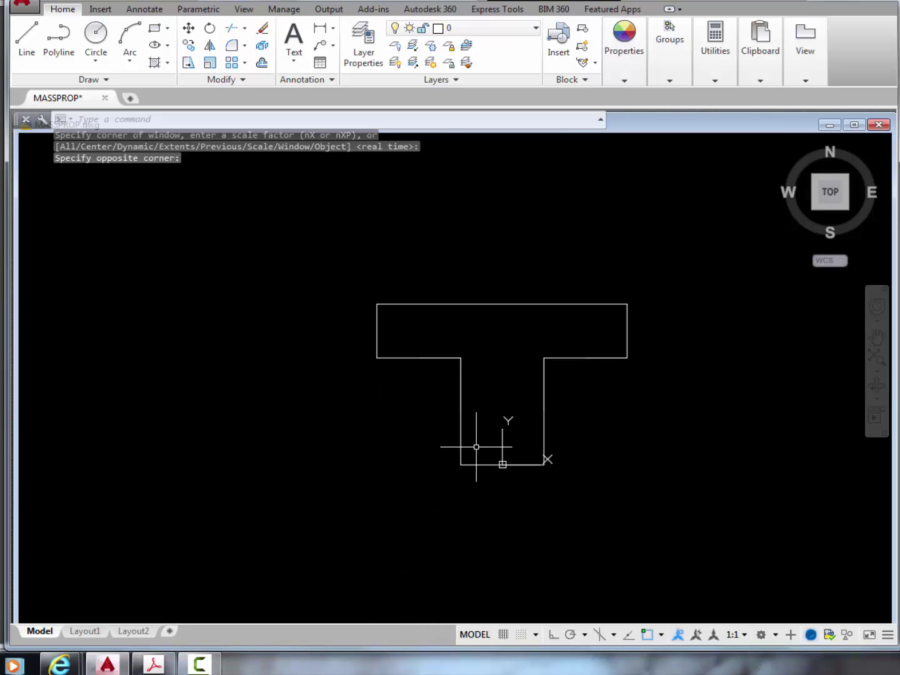
scroll(476, 447, "up", 3)
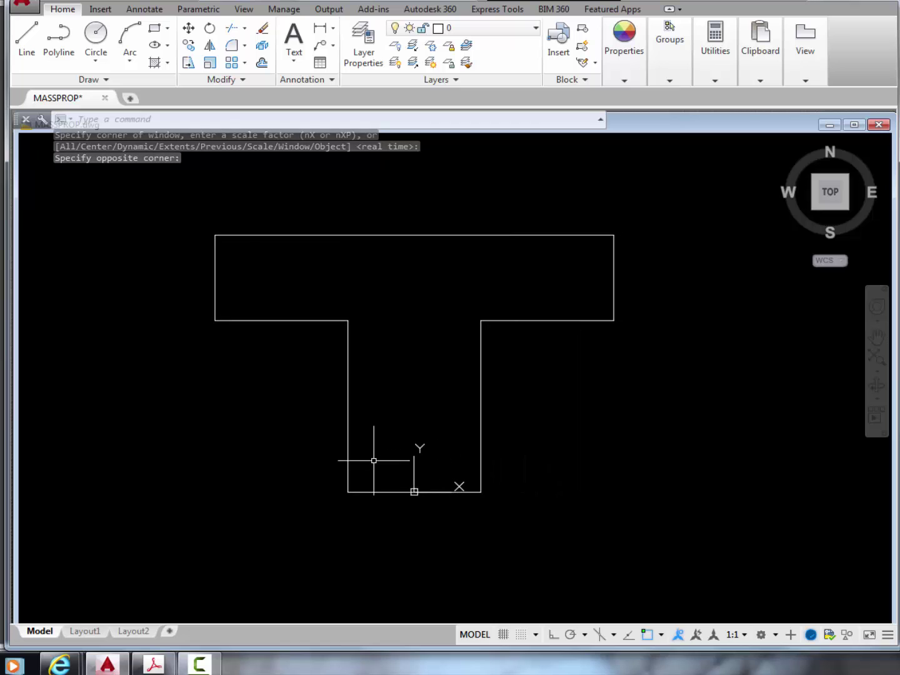
middle_click_drag(461, 442, 424, 437)
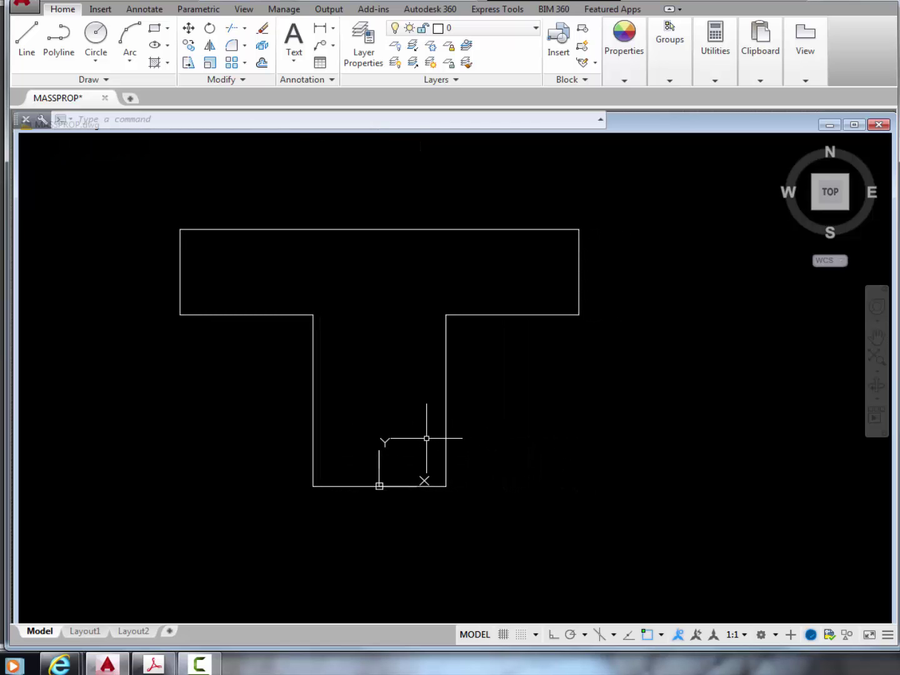
key("Escape")
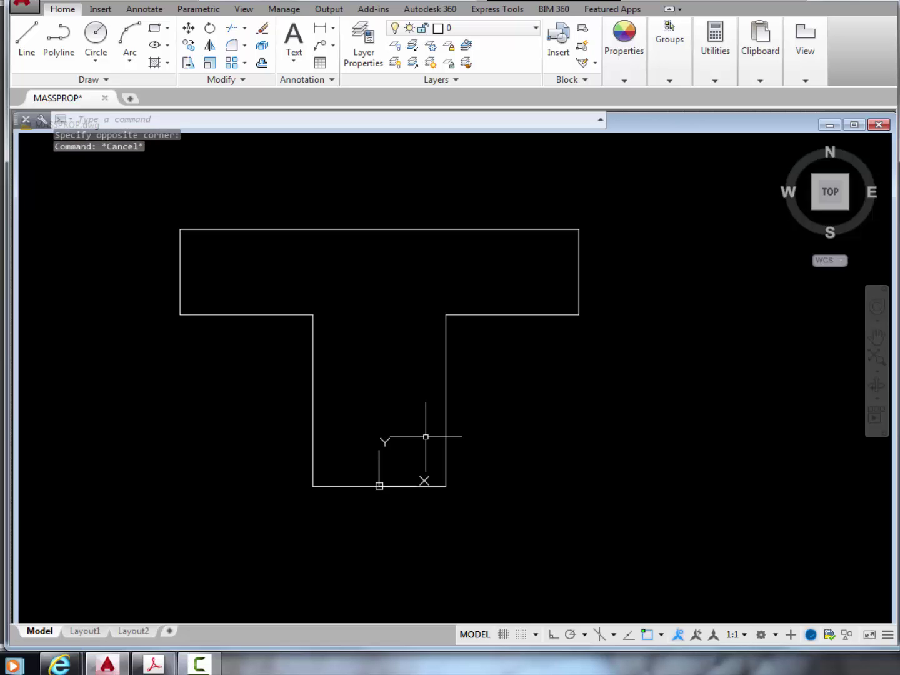
Run MASSPROP on the T region to list area 3000, centroid Y 38 and I 868000
left_click(232, 124)
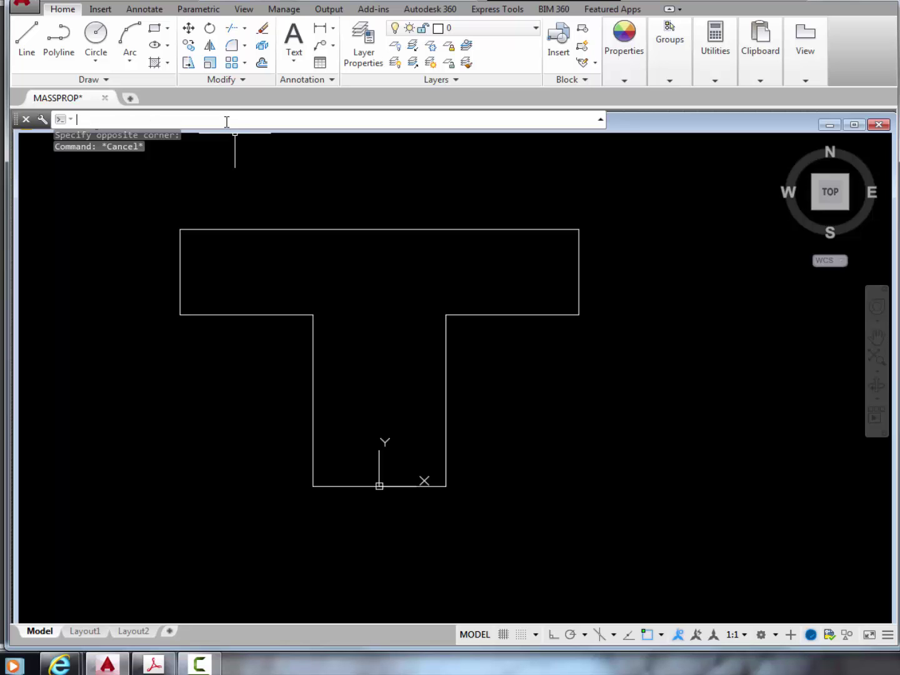
type("M")
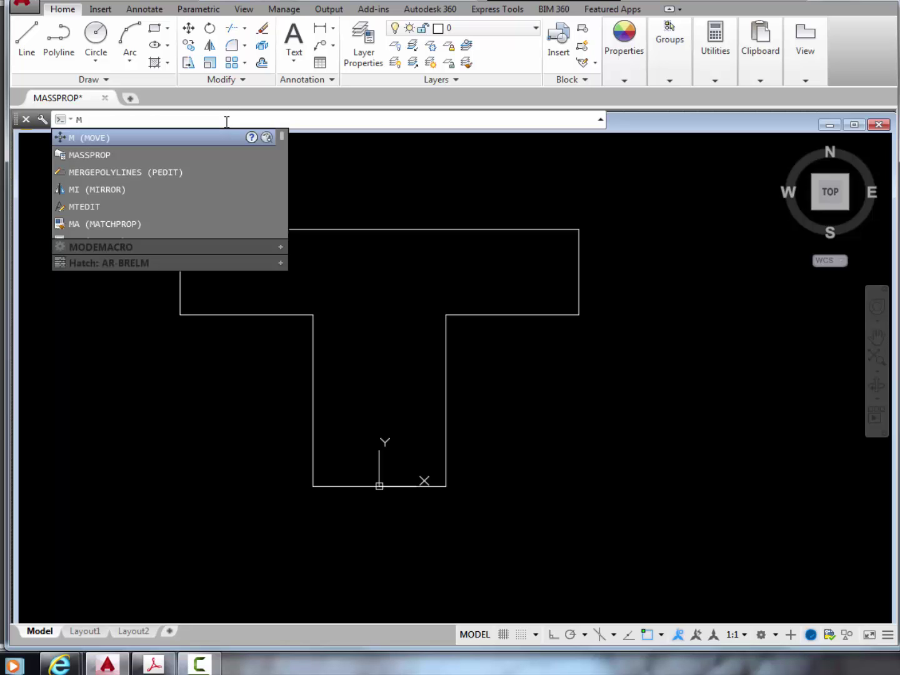
type("ASSPROP")
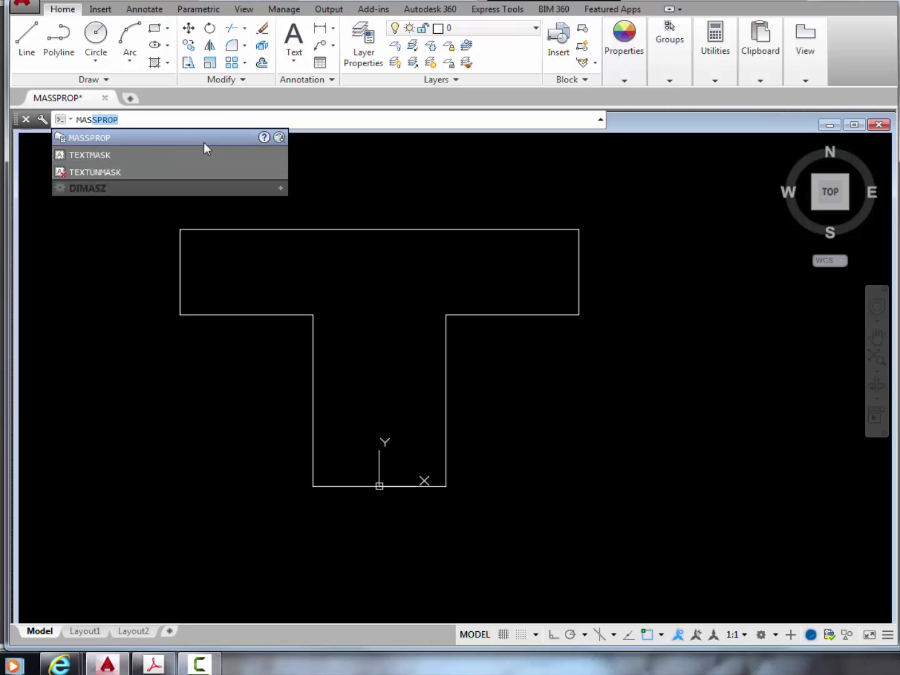
left_click(204, 142)
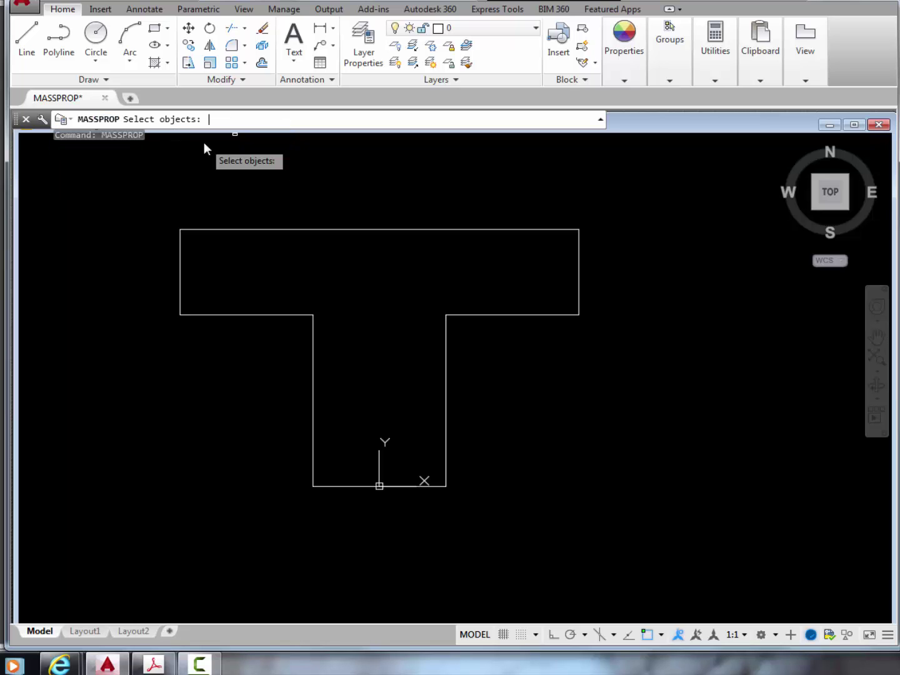
left_click(232, 229)
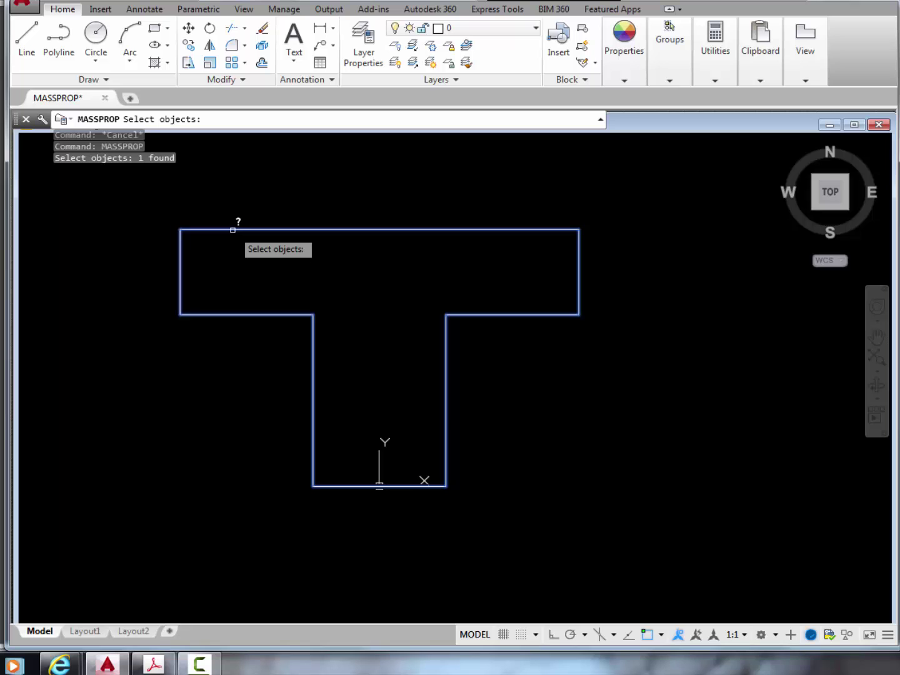
key("Return")
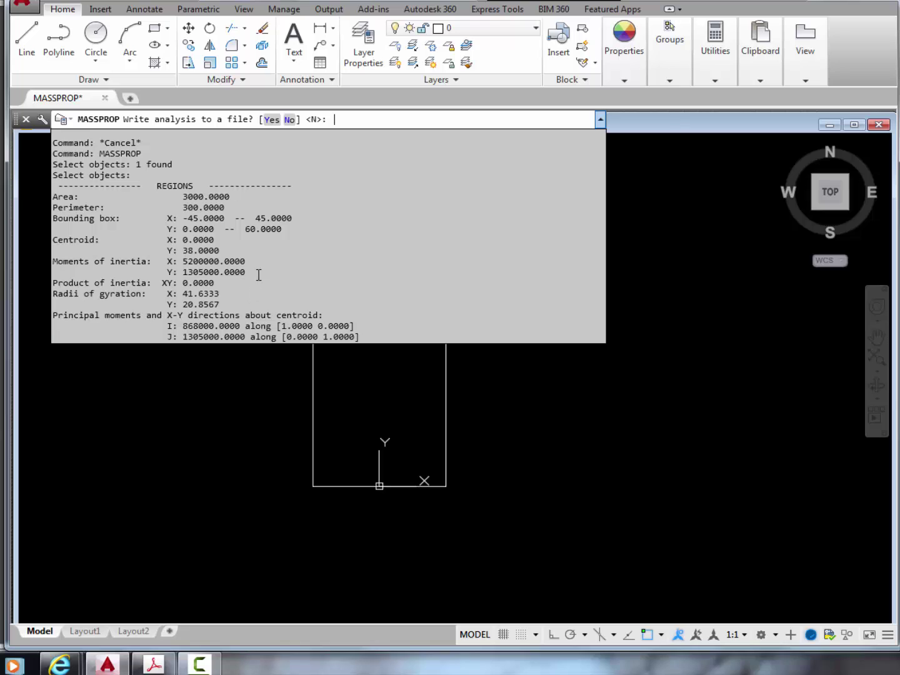
Highlight the centroid Y 38.0000 and principal moment I 868000.0000 lines, then bring up the Sample Problem 4.2 slide
left_click_drag(219, 251, 151, 254)
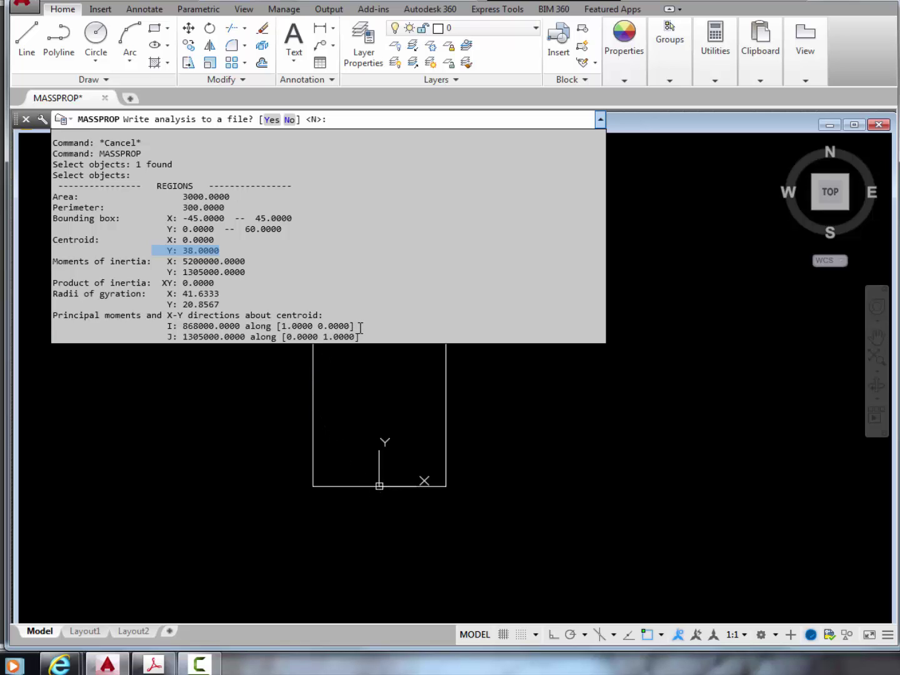
left_click_drag(374, 322, 151, 323)
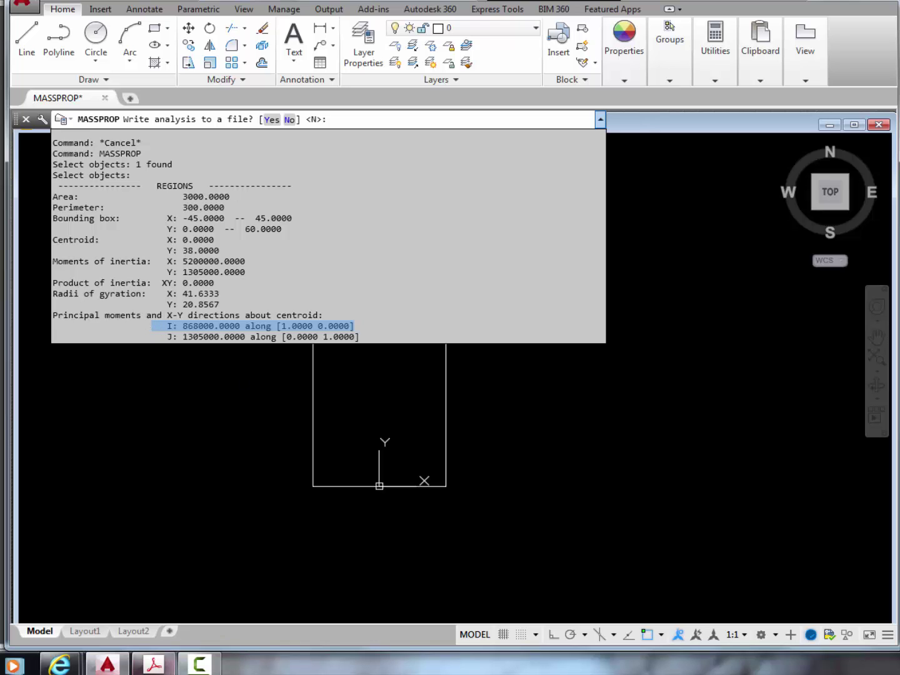
left_click(153, 666)
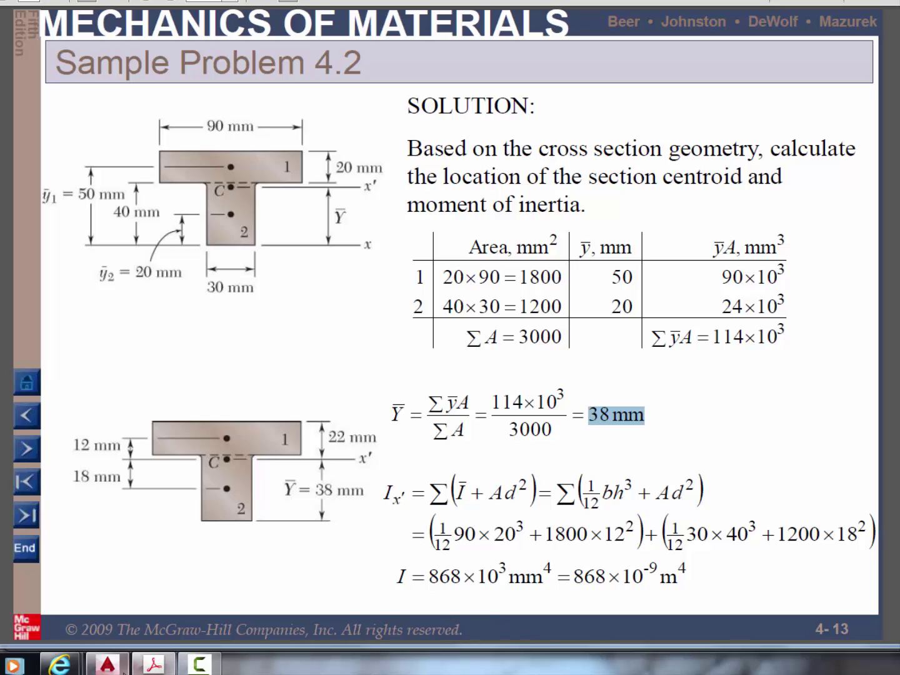
Compare against the slide's I = 868×10³ mm⁴ calculation, then return to the AutoCAD drawing
left_click_drag(566, 575, 757, 578)
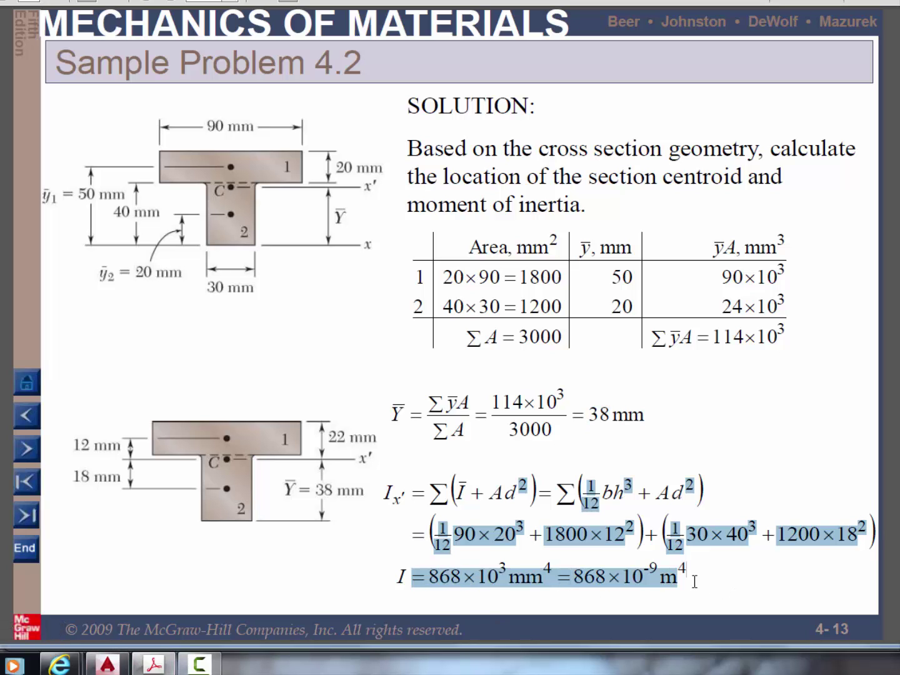
left_click(747, 582)
left_click(108, 666)
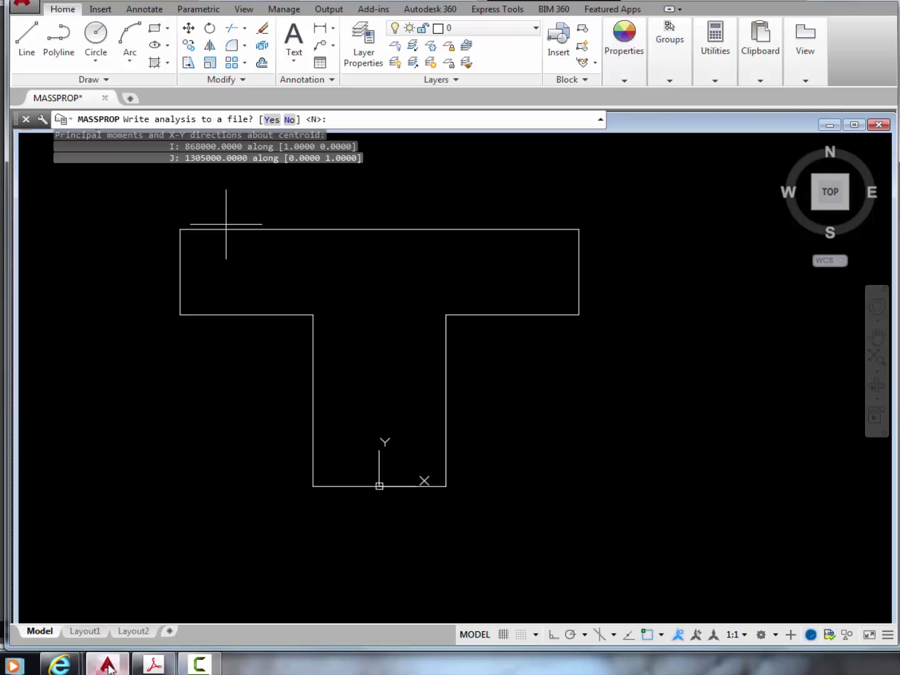
Review the full MASSPROP output in the expanded history and cancel without writing a file
key("F2")
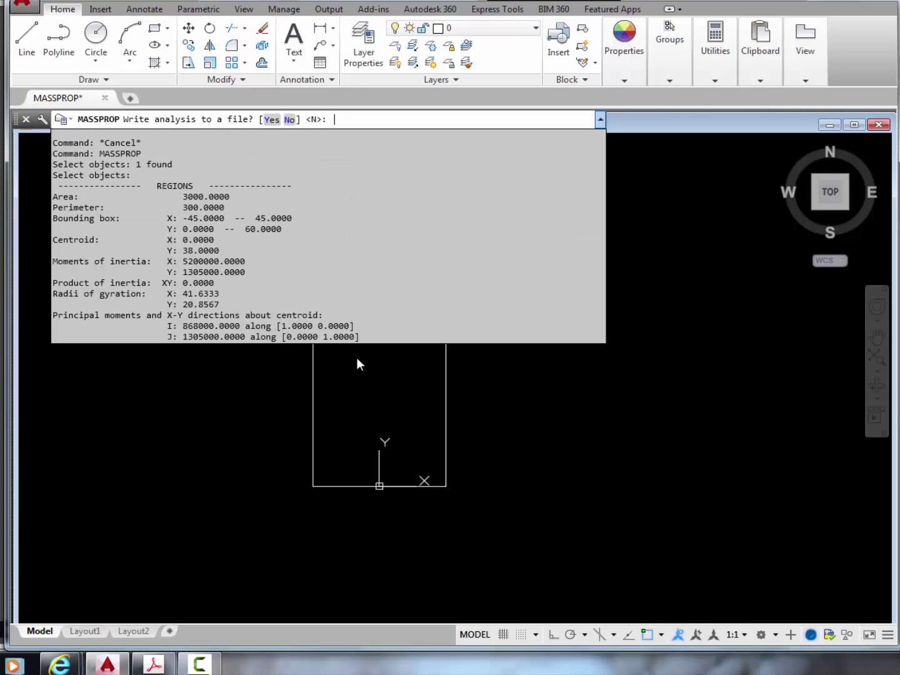
left_click_drag(359, 337, 53, 145)
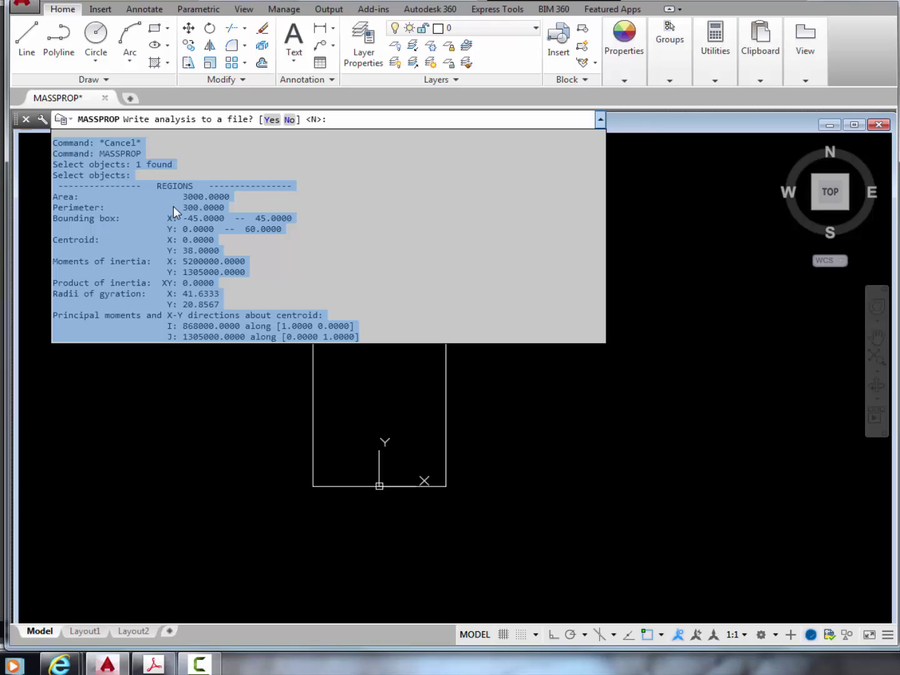
key("Escape")
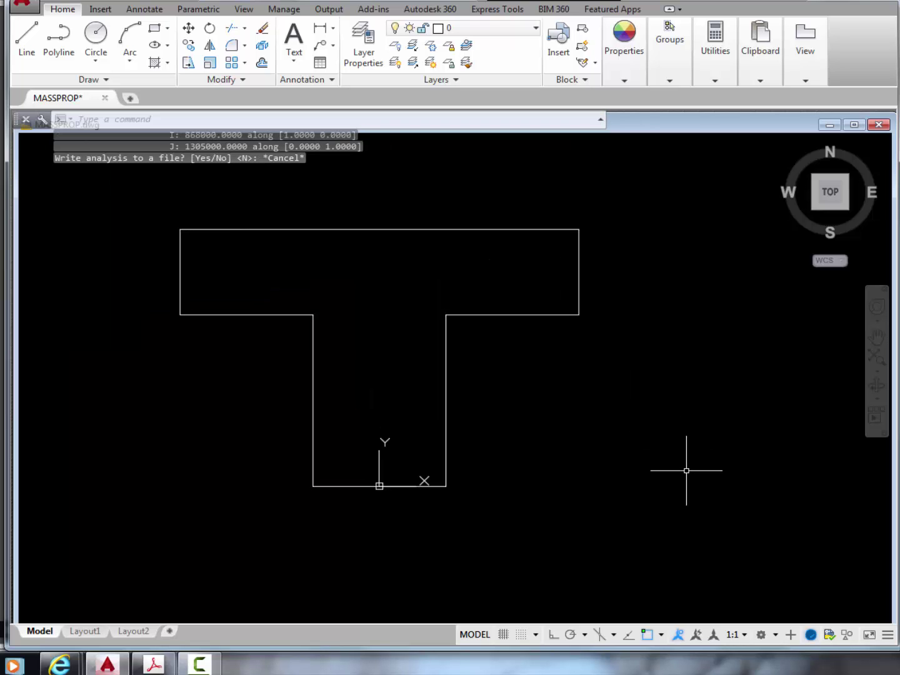